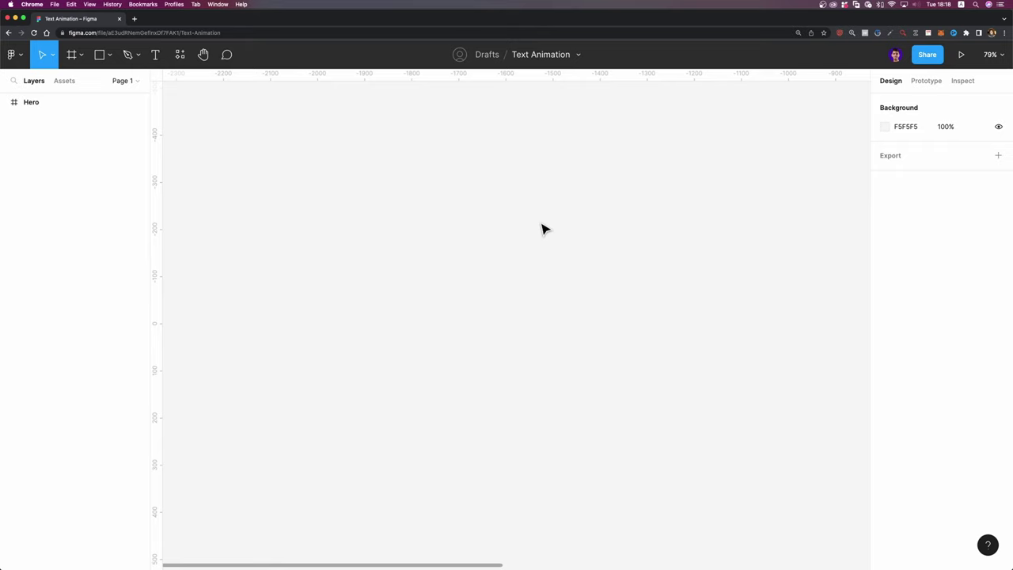
Create a text layer reading 'Manage your projects'
{"action": "scroll", "coordinate": [514, 242], "scroll_direction": "down", "scroll_amount": 2}
{"action": "key", "text": "t"}
{"action": "left_click", "coordinate": [488, 254]}
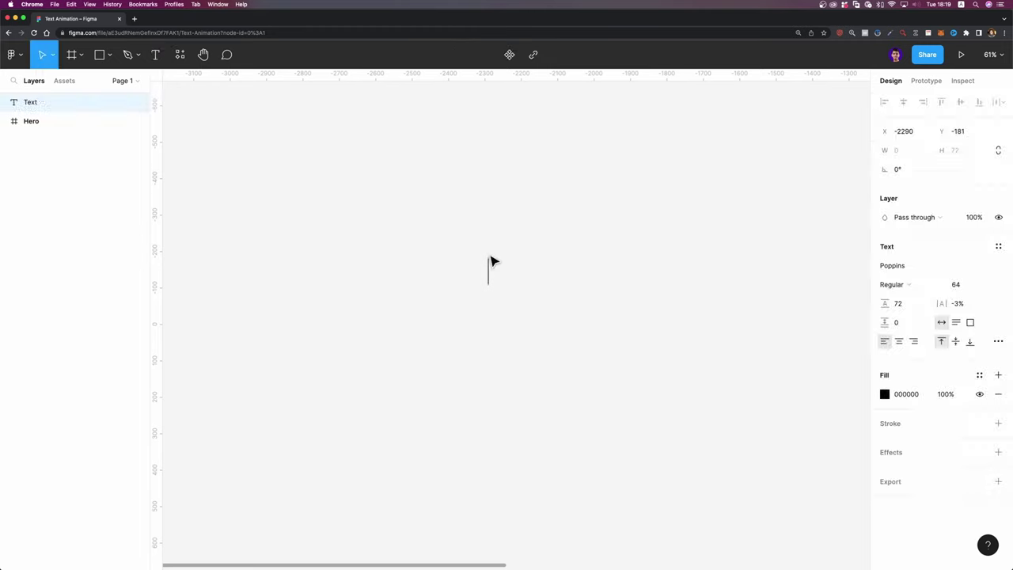
{"action": "type", "text": "Manag"}
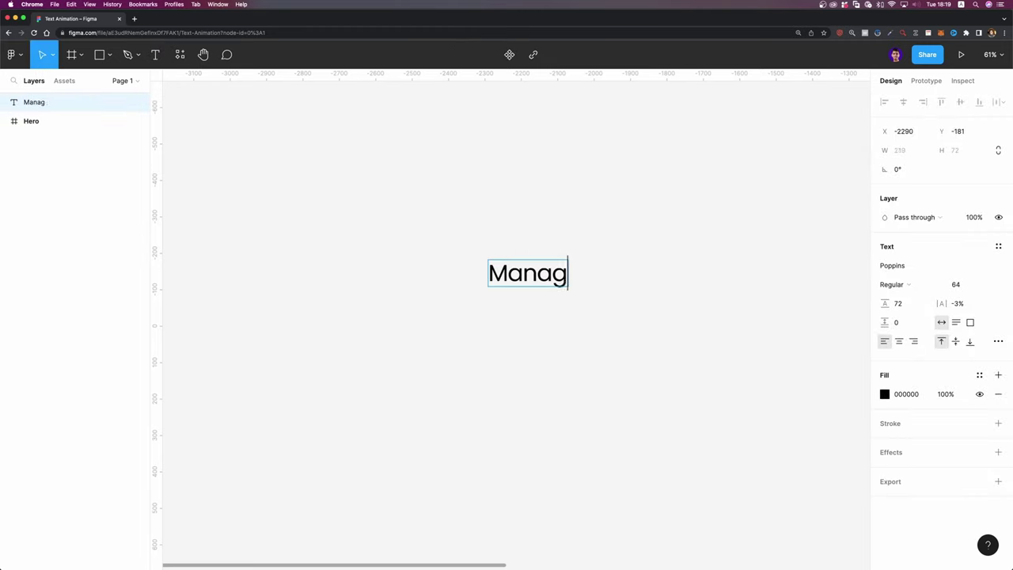
{"action": "type", "text": "e your proj"}
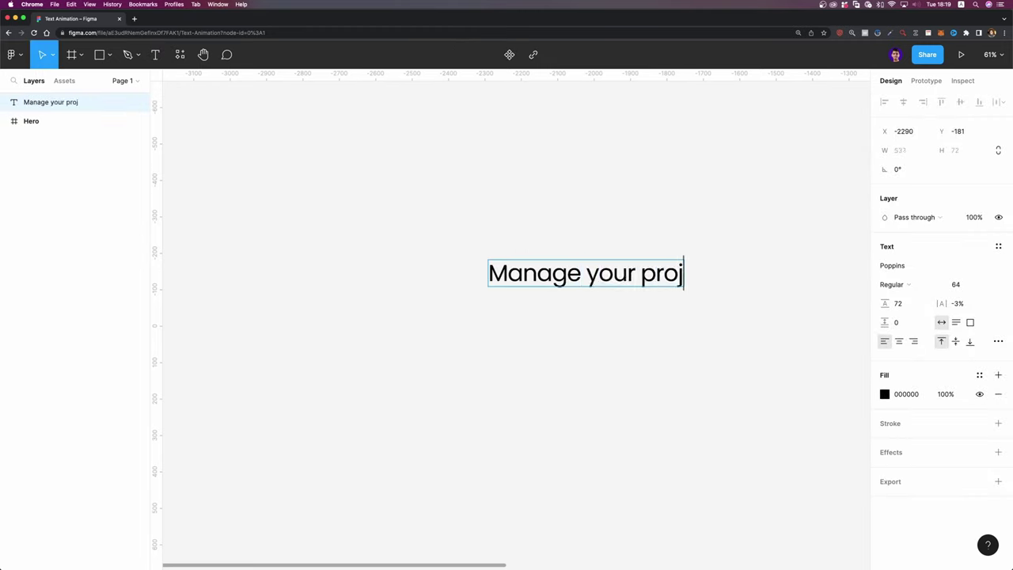
{"action": "type", "text": "ects"}
Make the heading Poppins Bold and narrow it to 661 px so 'projects' wraps
{"action": "key", "text": "super+a"}
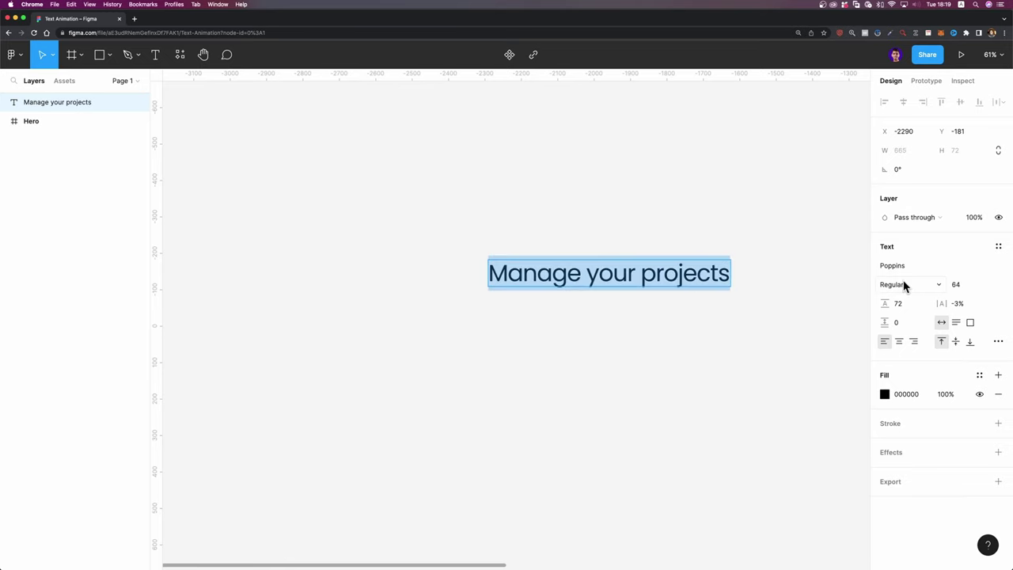
{"action": "left_click", "coordinate": [903, 284]}
{"action": "left_click", "coordinate": [903, 326]}
{"action": "key", "text": "Escape"}
{"action": "scroll", "coordinate": [727, 269], "scroll_direction": "up", "scroll_amount": 3}
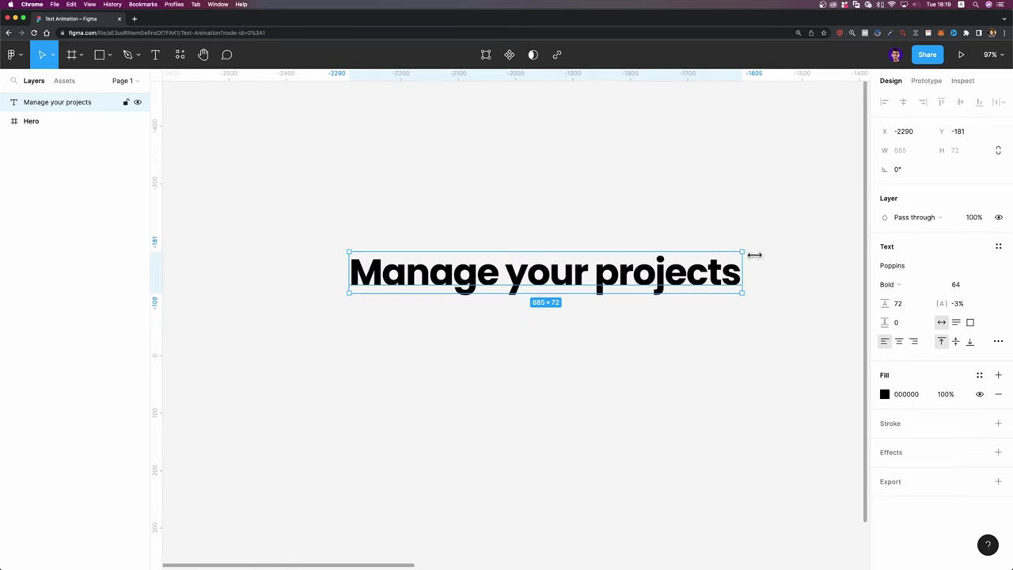
{"action": "mouse_move", "coordinate": [742, 273]}
{"action": "left_mouse_down"}
{"action": "mouse_move", "coordinate": [704, 271]}
{"action": "mouse_move", "coordinate": [728, 283]}
{"action": "left_mouse_up"}
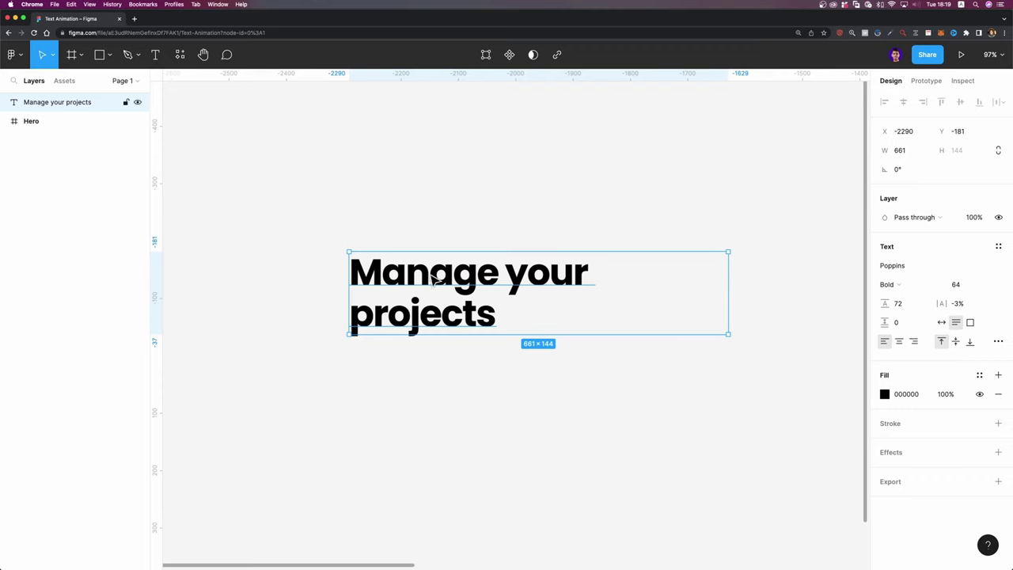
Duplicate the heading as an auto-width 'faster' word placed right after 'projects'
{"action": "key", "text": "super+d"}
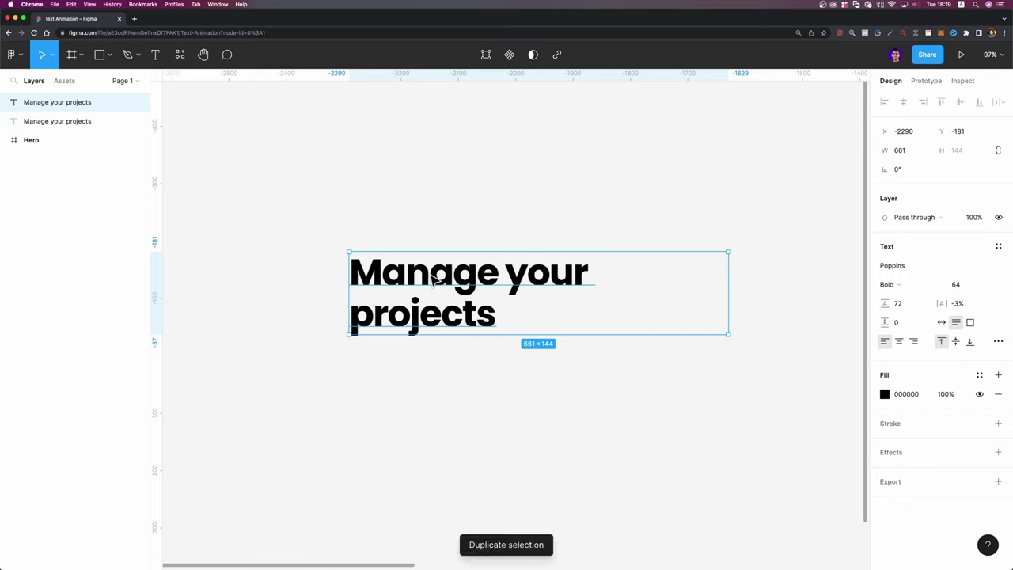
{"action": "left_click_drag", "start_coordinate": [434, 278], "coordinate": [589, 282]}
{"action": "double_click", "coordinate": [545, 327]}
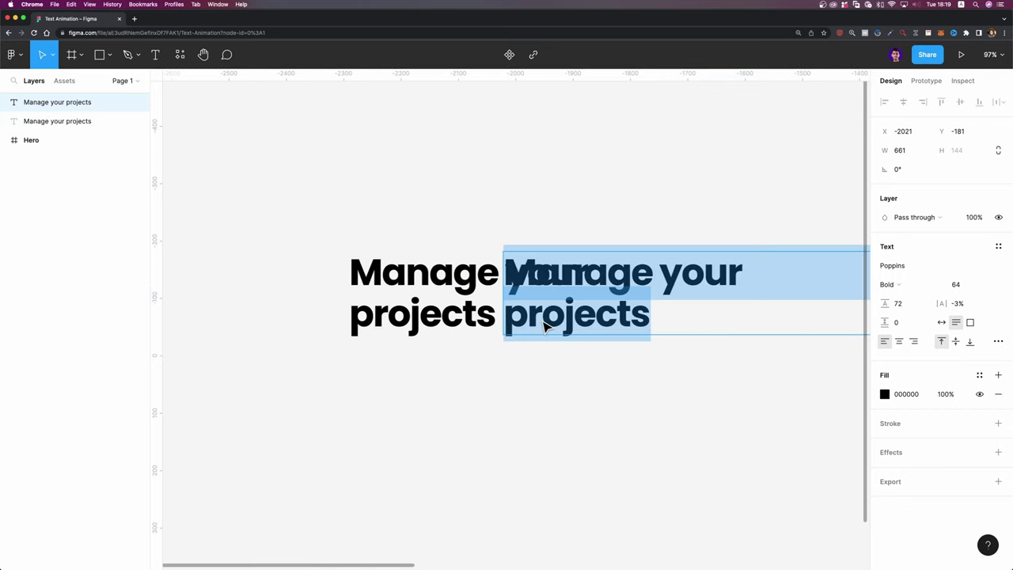
{"action": "type", "text": "faster"}
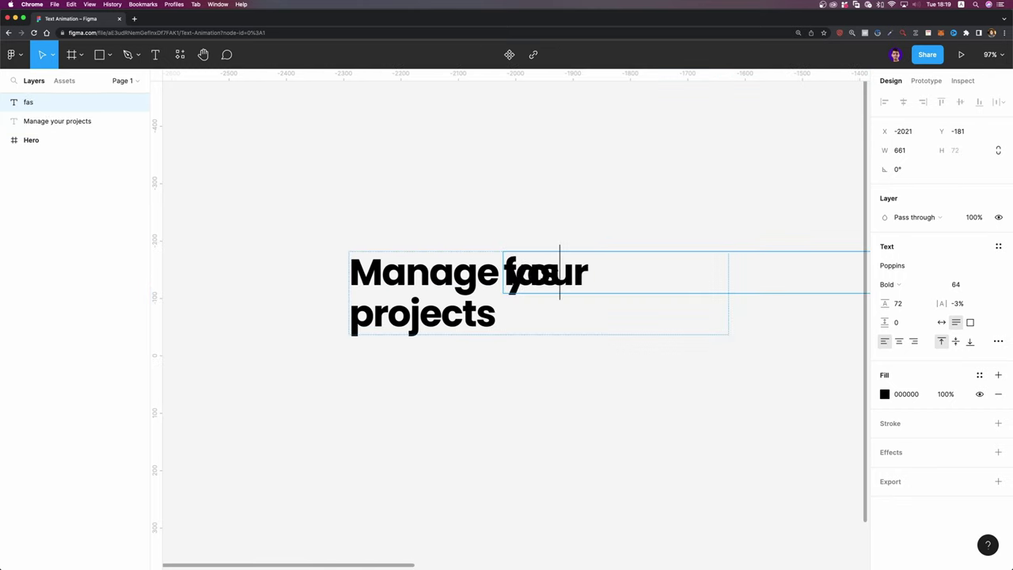
{"action": "left_click", "coordinate": [942, 324]}
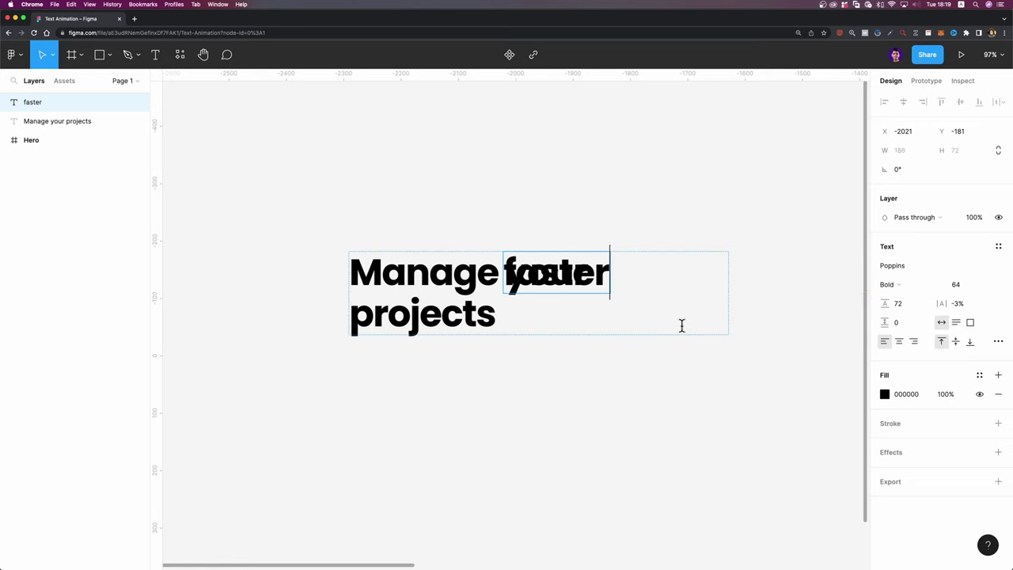
{"action": "key", "text": "Escape"}
{"action": "left_click_drag", "start_coordinate": [606, 274], "coordinate": [608, 324]}
{"action": "left_click_drag", "start_coordinate": [510, 304], "coordinate": [508, 305]}
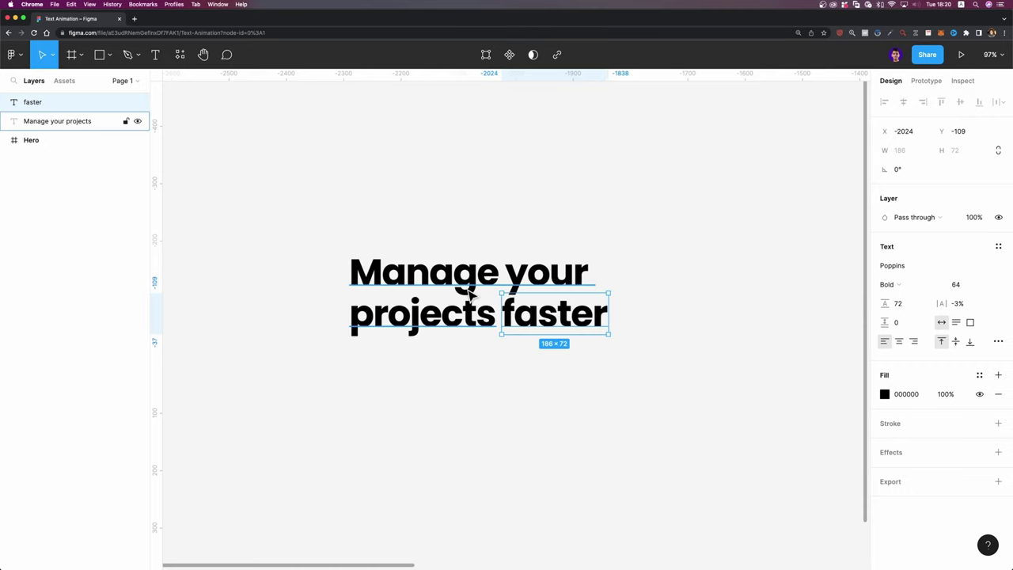
Change the fill of 'faster' to a linear gradient from violet to light purple
{"action": "left_click", "coordinate": [885, 394]}
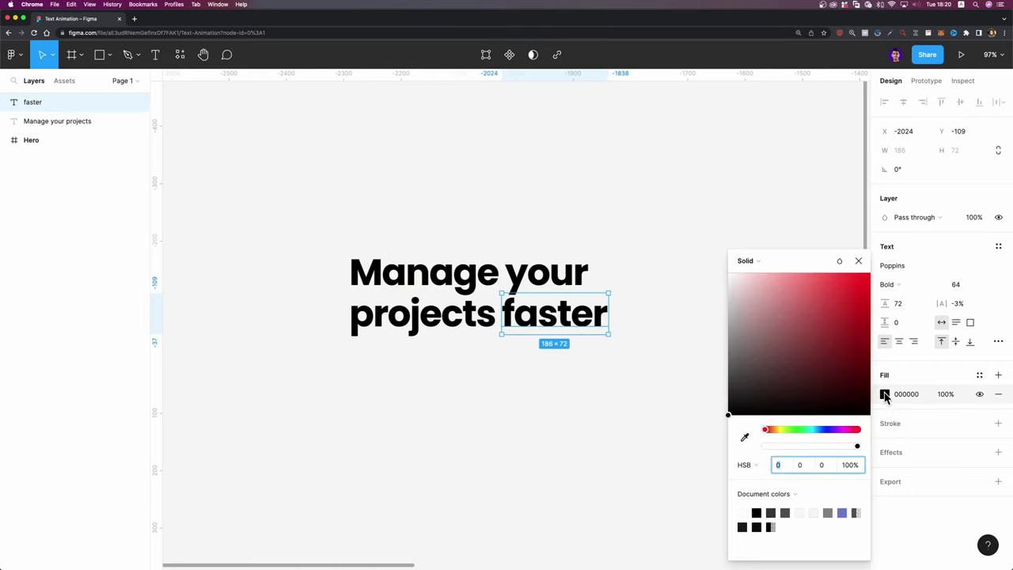
{"action": "left_click", "coordinate": [746, 260]}
{"action": "left_click", "coordinate": [774, 276]}
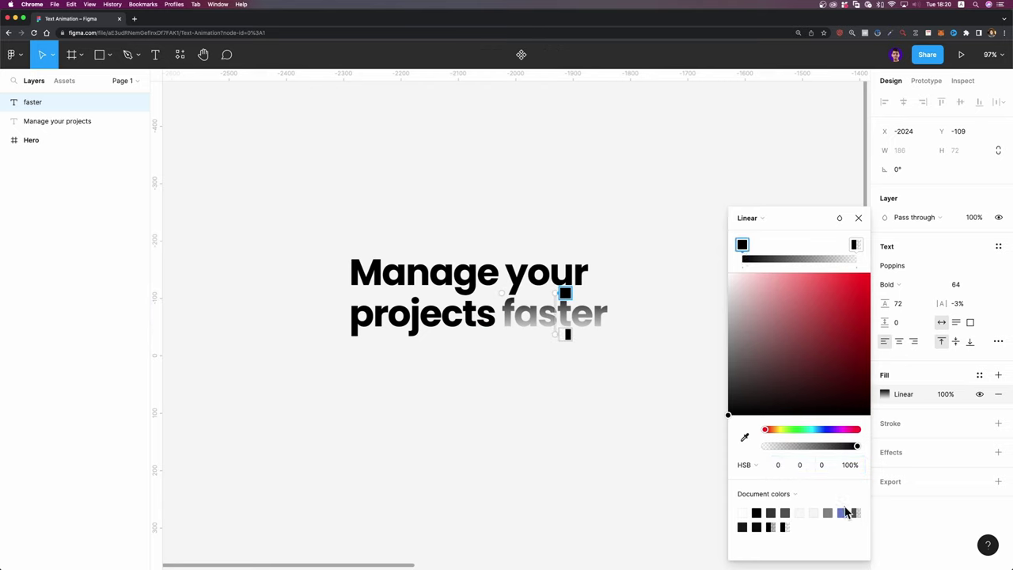
{"action": "left_click_drag", "start_coordinate": [780, 434], "coordinate": [830, 429]}
{"action": "left_click", "coordinate": [807, 273]}
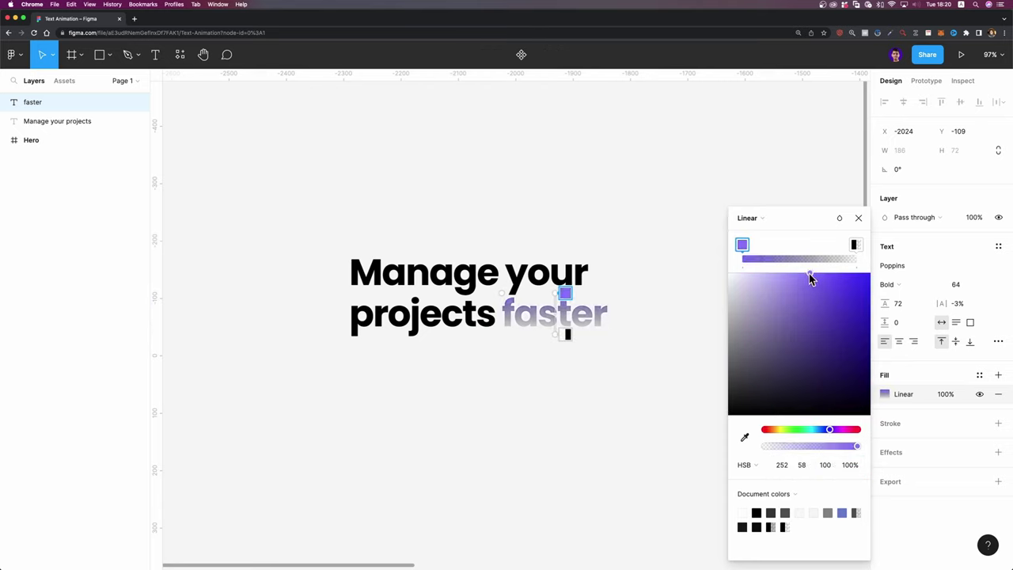
{"action": "left_click", "coordinate": [856, 246]}
{"action": "left_click_drag", "start_coordinate": [807, 327], "coordinate": [775, 274]}
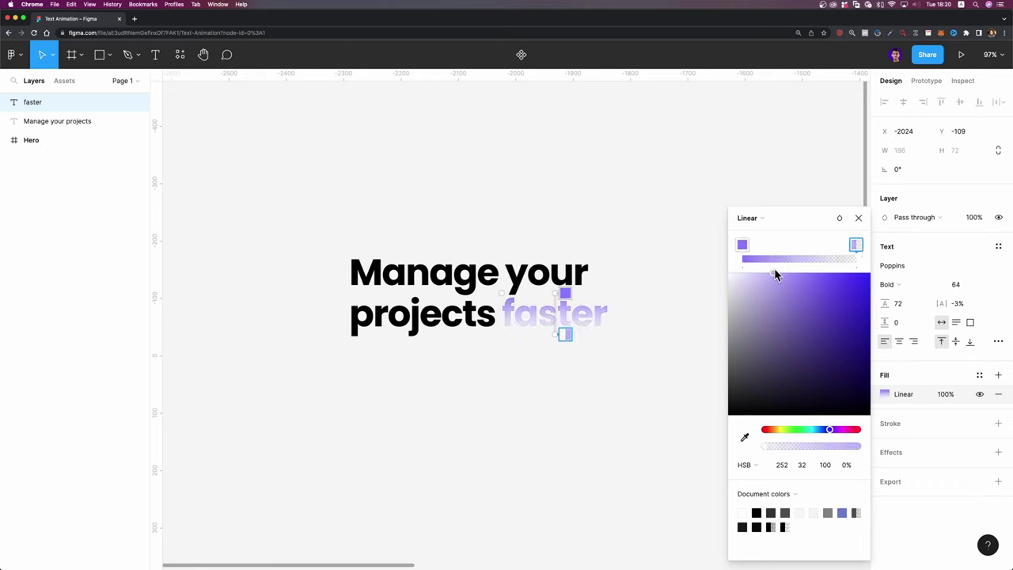
{"action": "left_click", "coordinate": [767, 448]}
{"action": "left_click_drag", "start_coordinate": [767, 448], "coordinate": [877, 429]}
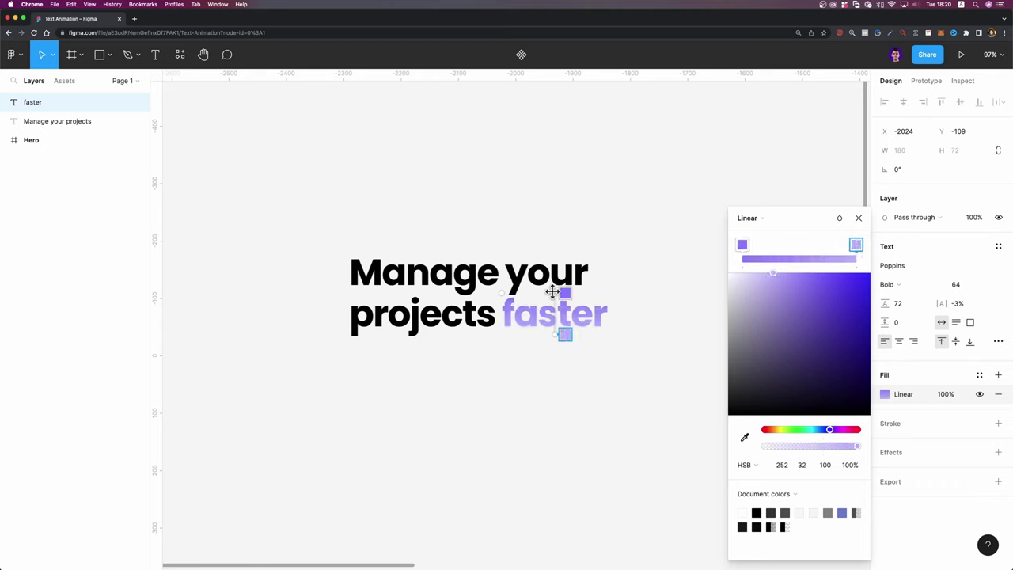
Angle the gradient diagonally across 'faster' and make the end colour paler
{"action": "left_click_drag", "start_coordinate": [549, 290], "coordinate": [513, 293]}
{"action": "left_click_drag", "start_coordinate": [561, 331], "coordinate": [615, 324]}
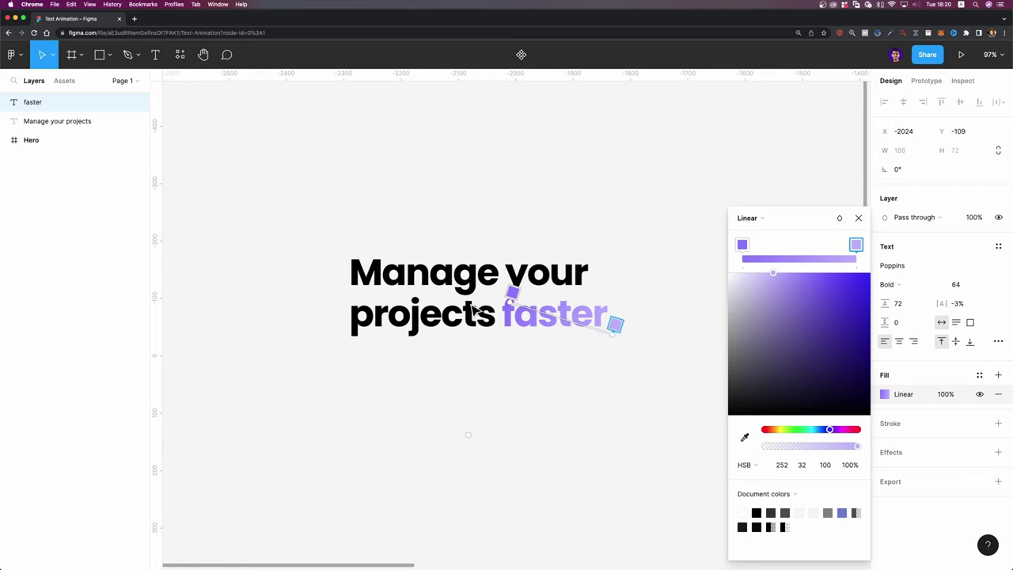
{"action": "left_click_drag", "start_coordinate": [508, 299], "coordinate": [494, 297]}
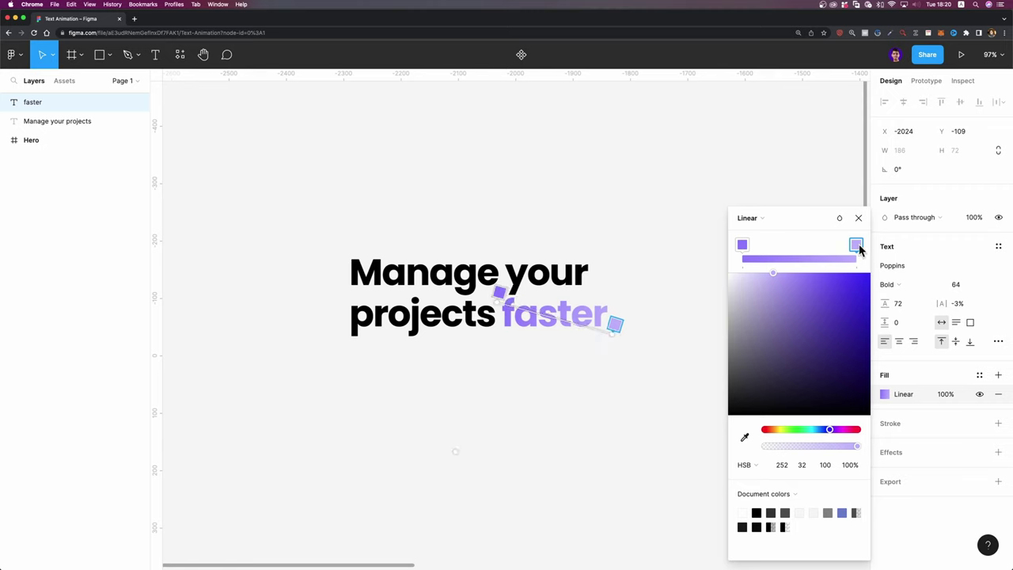
{"action": "left_click_drag", "start_coordinate": [774, 272], "coordinate": [825, 272]}
{"action": "left_click", "coordinate": [743, 246]}
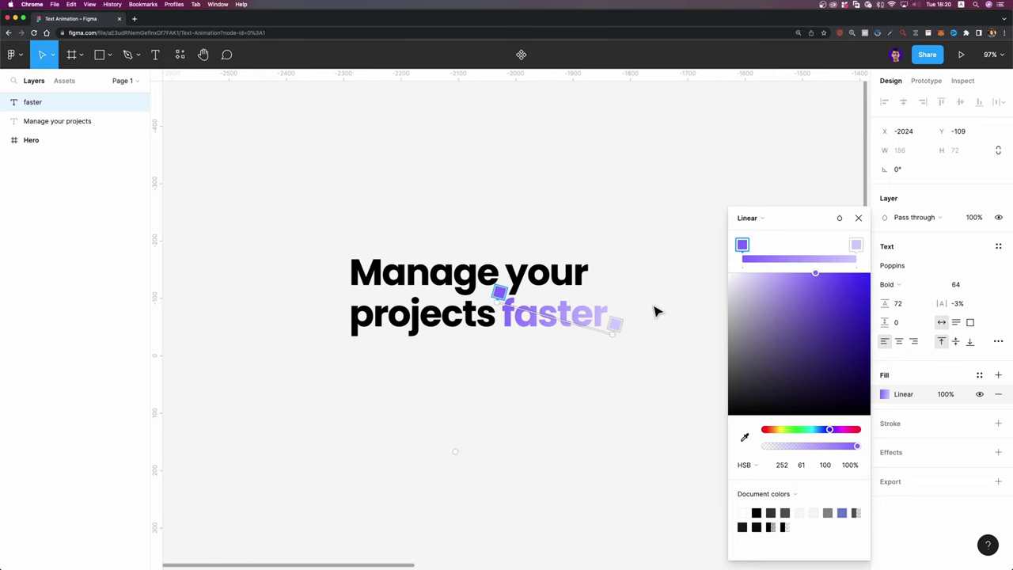
Add 'with ease' and 'efficiently' as second and third lines below 'faster'
{"action": "key", "text": "Escape"}
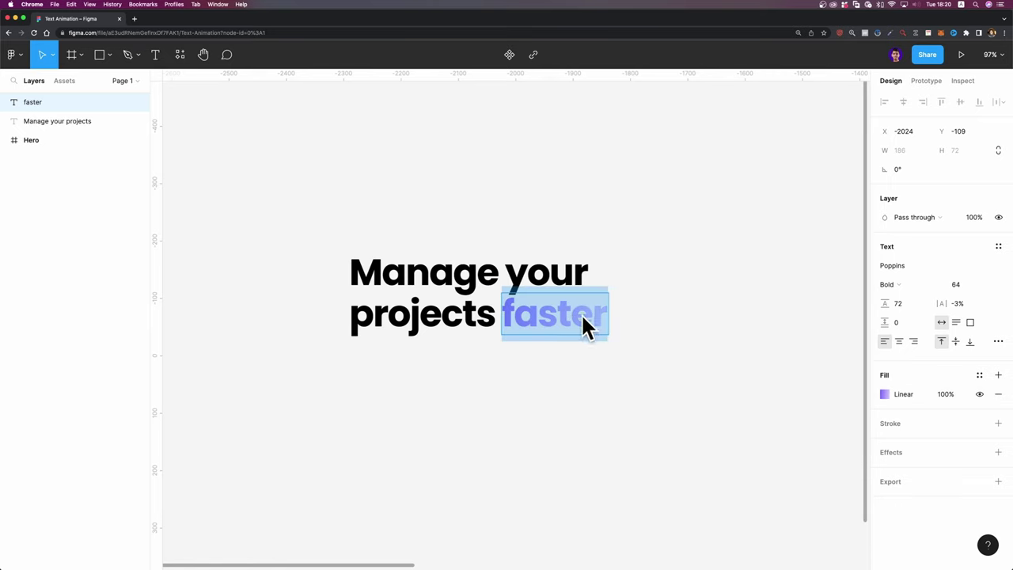
{"action": "left_click", "coordinate": [604, 312]}
{"action": "key", "text": "Return"}
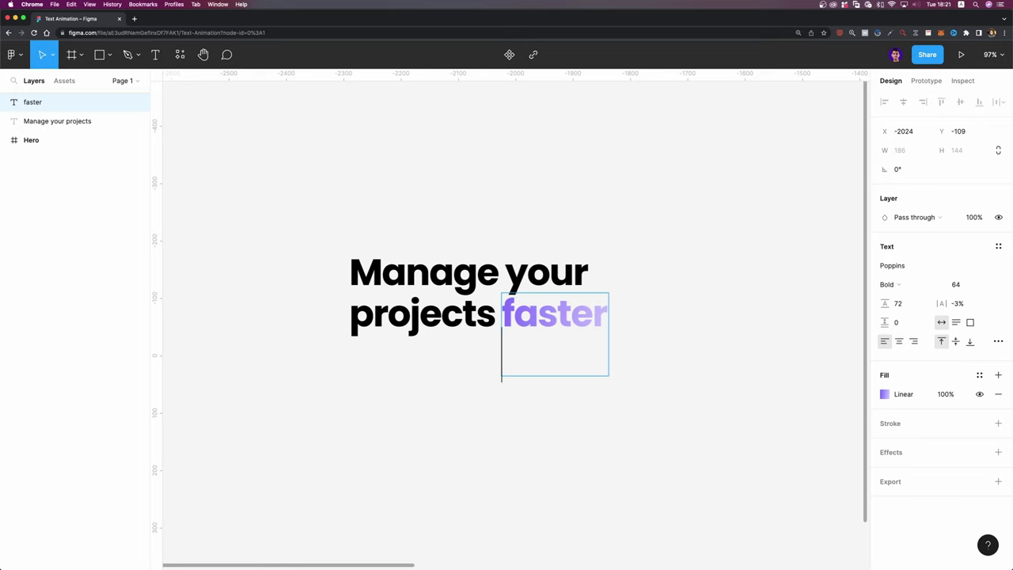
{"action": "type", "text": "with ease"}
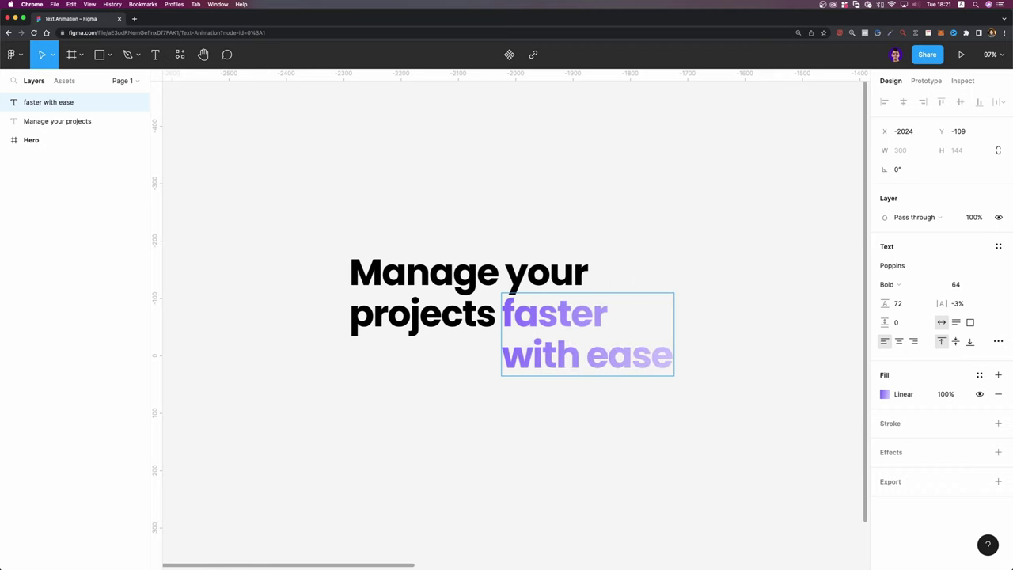
{"action": "key", "text": "Return"}
{"action": "type", "text": "efficiently"}
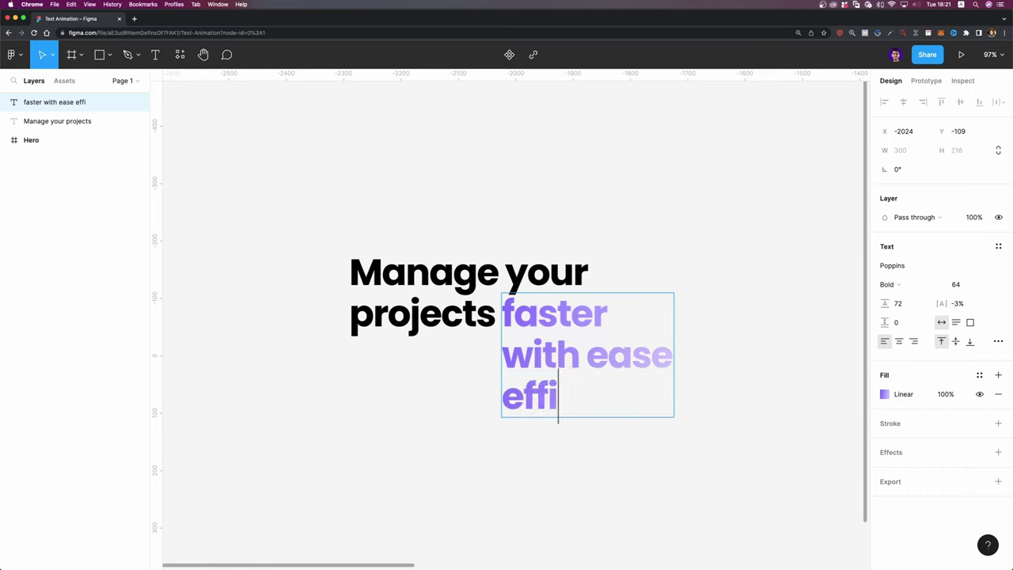
{"action": "key", "text": "Escape"}
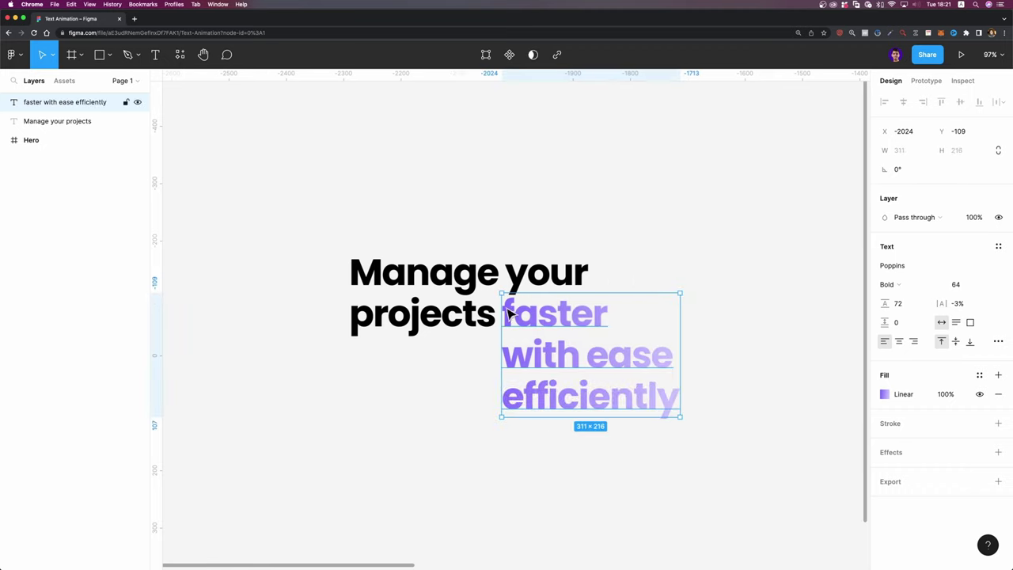
Wrap the stacked words in Frame 1, shrink it to 311×66 and enable Clip content
{"action": "right_click", "coordinate": [558, 319]}
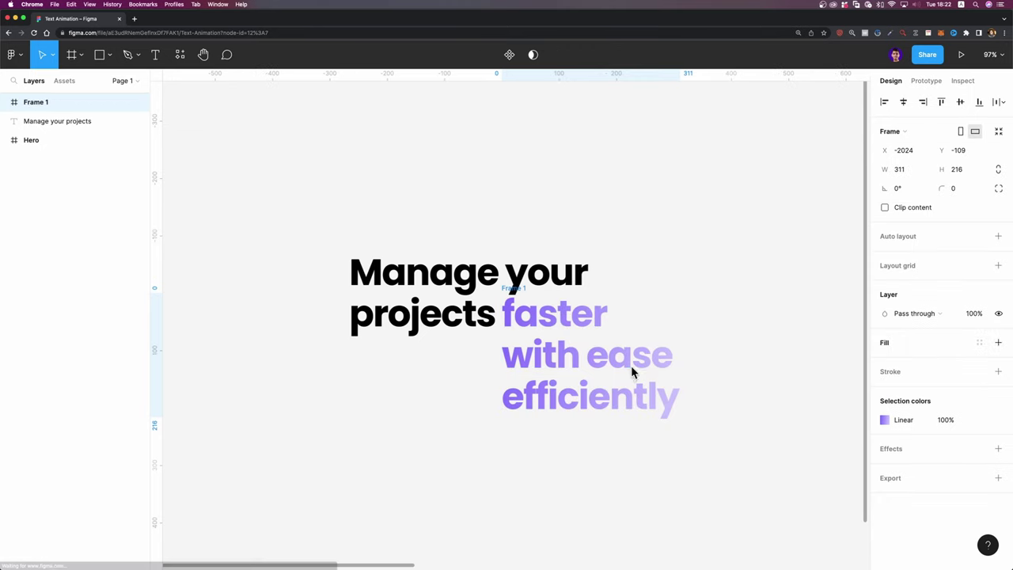
{"action": "left_click", "coordinate": [631, 366]}
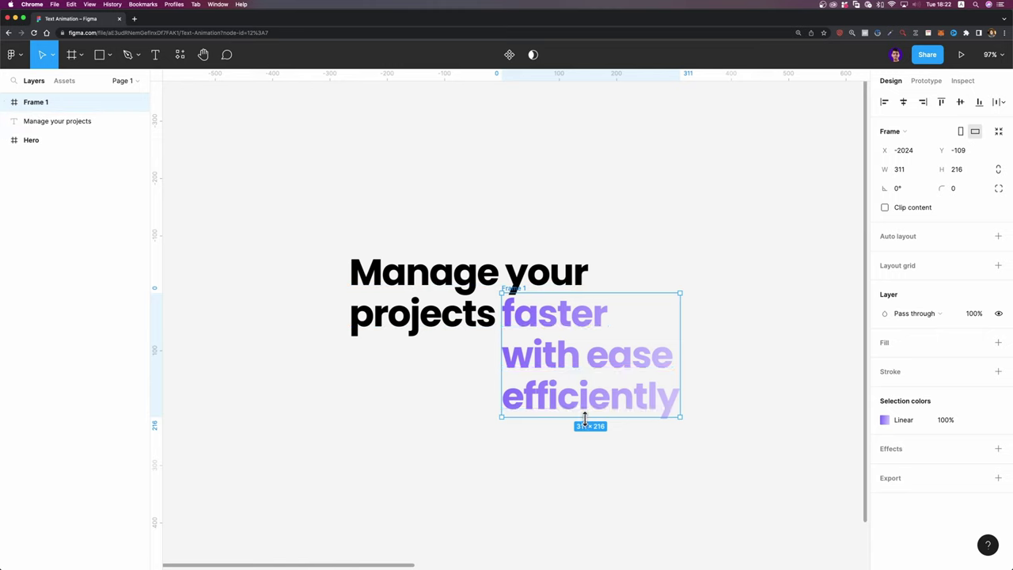
{"action": "left_click_drag", "start_coordinate": [585, 420], "coordinate": [589, 333]}
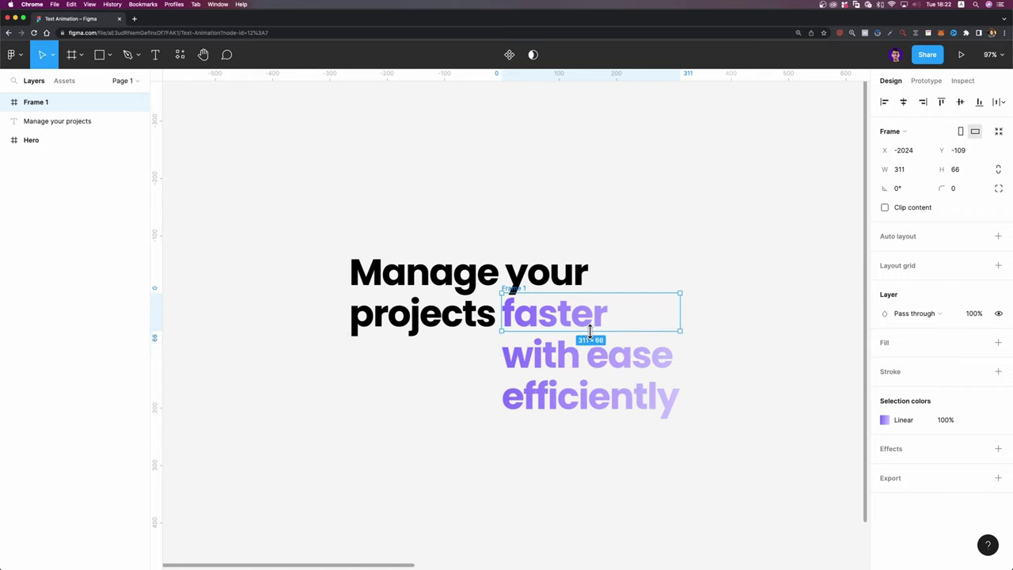
{"action": "left_click", "coordinate": [885, 207]}
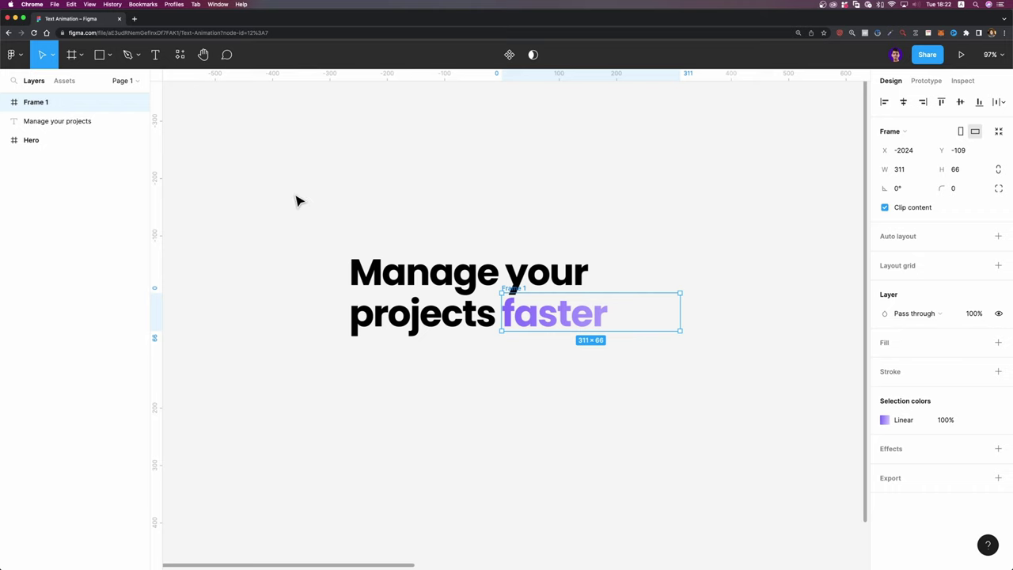
Frame the heading and clipped word frame together at 661×144, then start renaming it
{"action": "left_click_drag", "start_coordinate": [240, 187], "coordinate": [765, 403]}
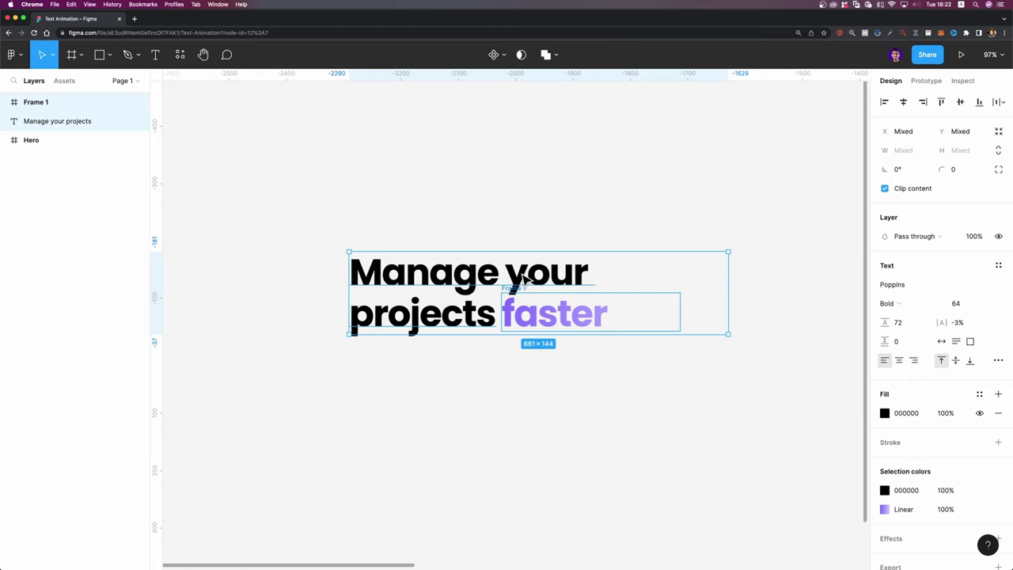
{"action": "right_click", "coordinate": [468, 269]}
{"action": "mouse_move", "coordinate": [472, 275]}
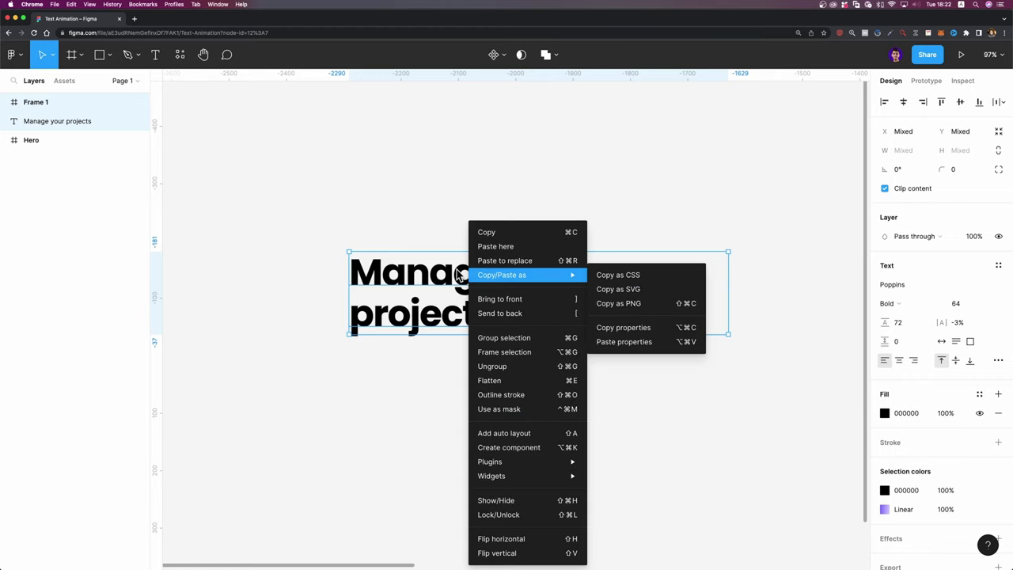
{"action": "left_click", "coordinate": [534, 356]}
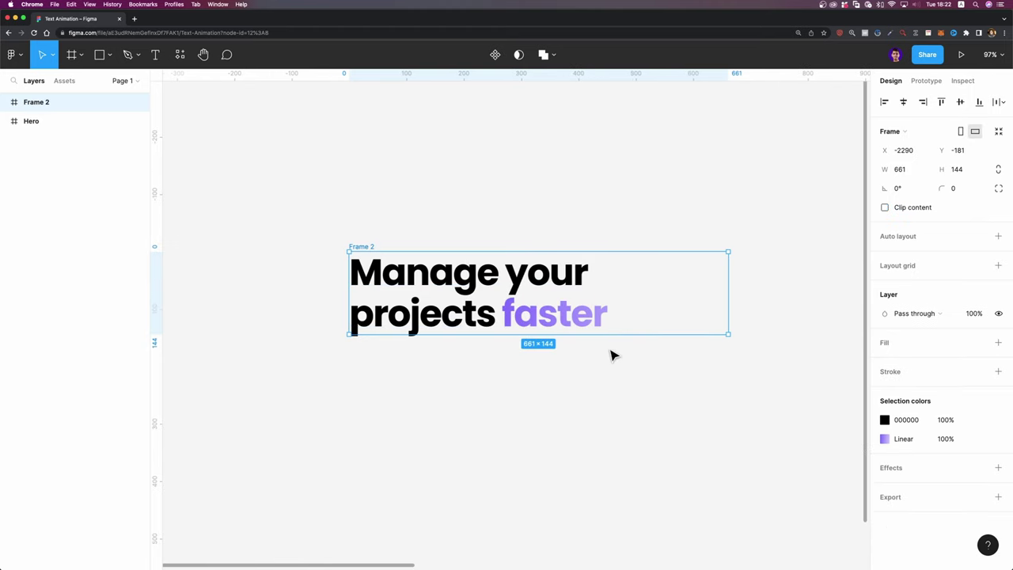
{"action": "double_click", "coordinate": [42, 108]}
Rename the headline frame to 'Frame 1'
{"action": "type", "text": "Fra"}
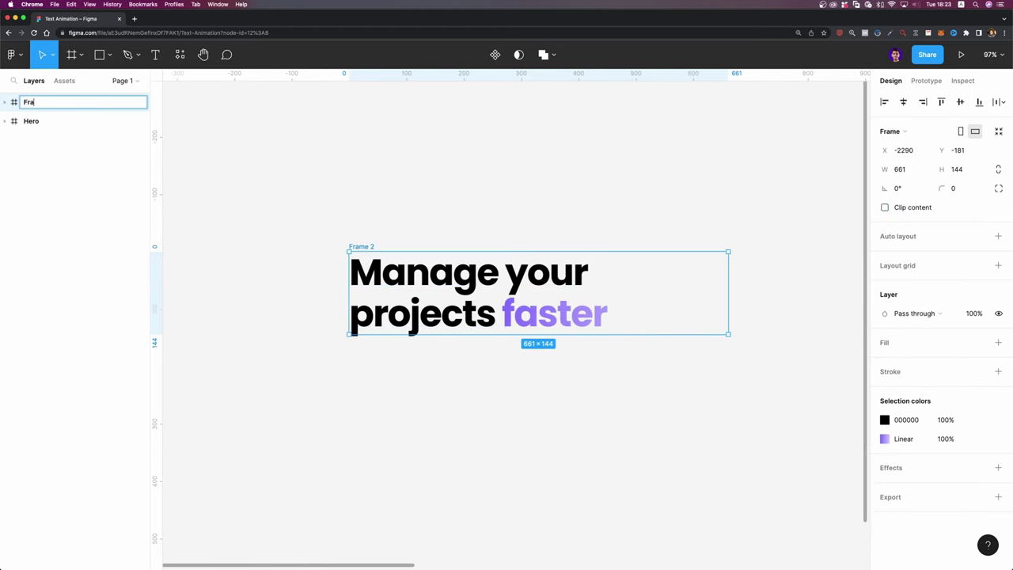
{"action": "key", "text": "Return"}
{"action": "scroll", "coordinate": [388, 231], "scroll_direction": "down", "scroll_amount": 3}
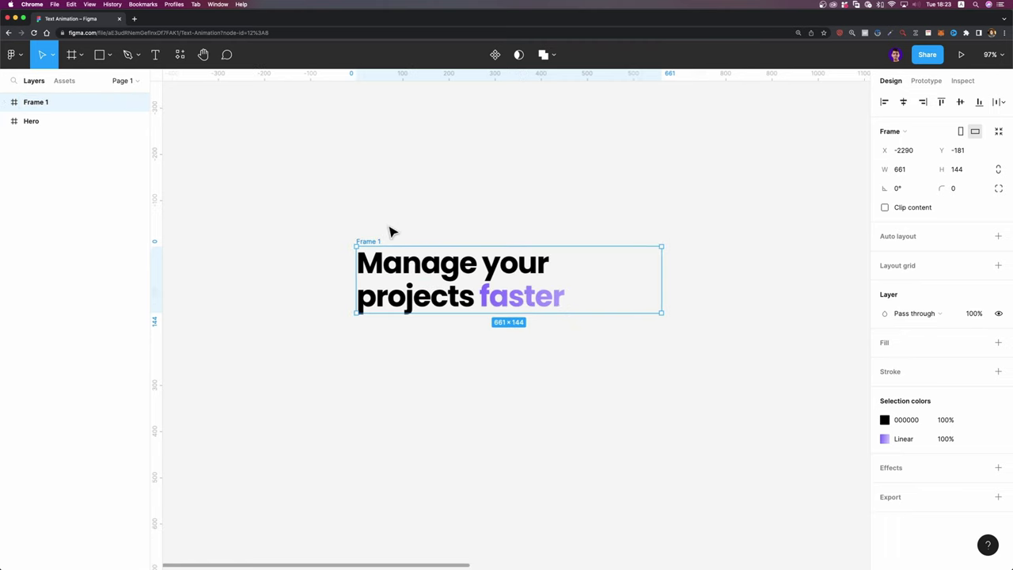
{"action": "scroll", "coordinate": [388, 232], "scroll_direction": "down", "scroll_amount": 2}
Duplicate Frame 1 twice, stacking Frame 2 and Frame 3 below it
{"action": "key", "text": "super+d"}
{"action": "scroll", "coordinate": [395, 224], "scroll_direction": "right", "scroll_amount": 3}
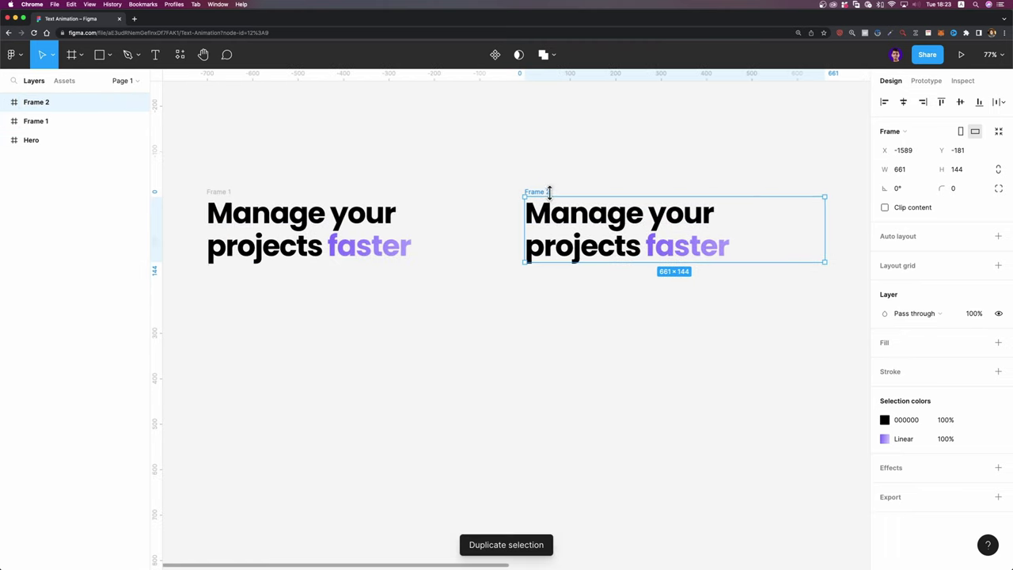
{"action": "left_click_drag", "start_coordinate": [539, 197], "coordinate": [244, 285]}
{"action": "scroll", "coordinate": [414, 328], "scroll_direction": "left", "scroll_amount": 5}
{"action": "key", "text": "super+d"}
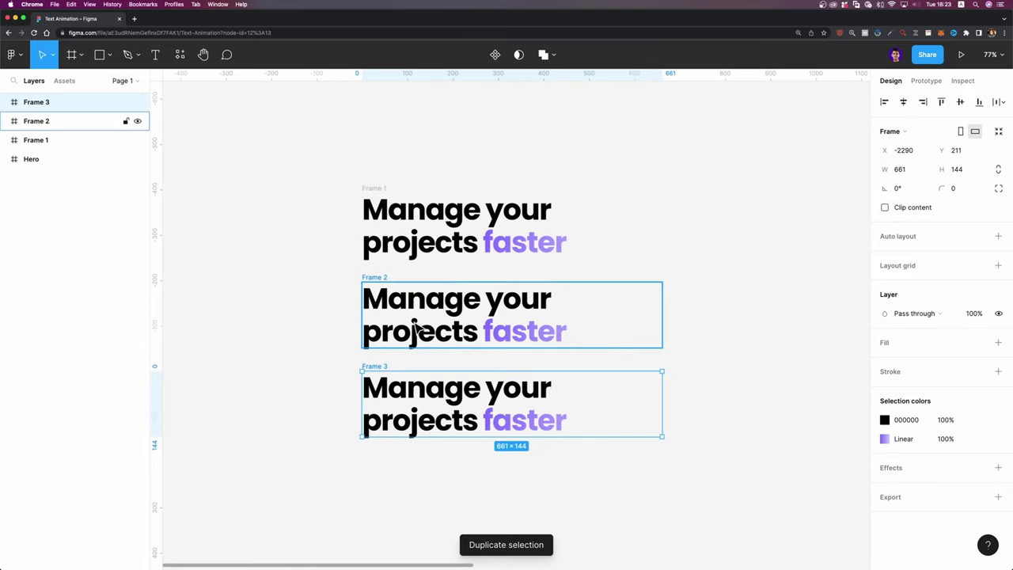
{"action": "scroll", "coordinate": [463, 355], "scroll_direction": "down", "scroll_amount": 1}
{"action": "scroll", "coordinate": [464, 356], "scroll_direction": "left", "scroll_amount": 1}
{"action": "scroll", "coordinate": [573, 293], "scroll_direction": "up", "scroll_amount": 2}
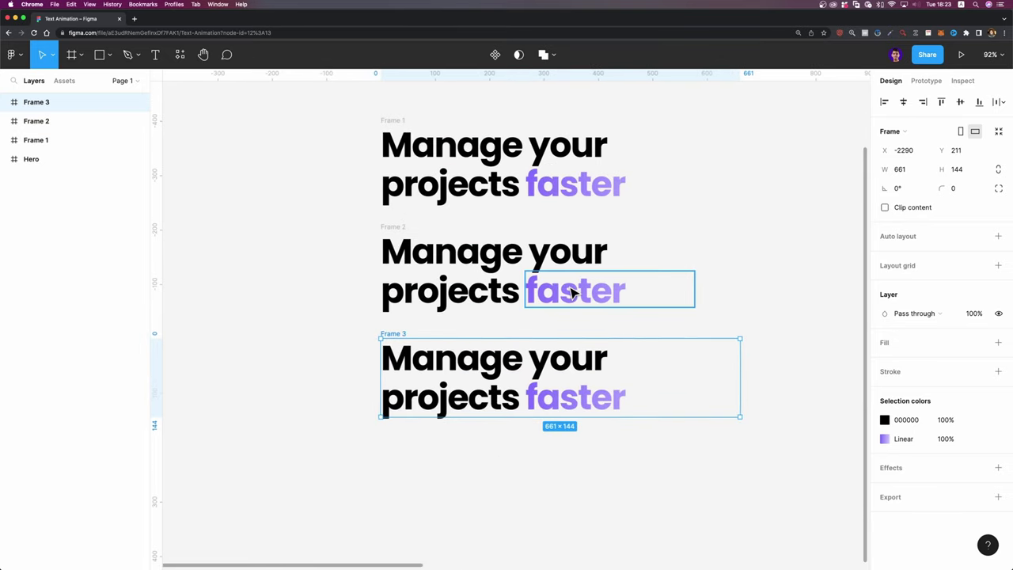
{"action": "left_click", "coordinate": [573, 293]}
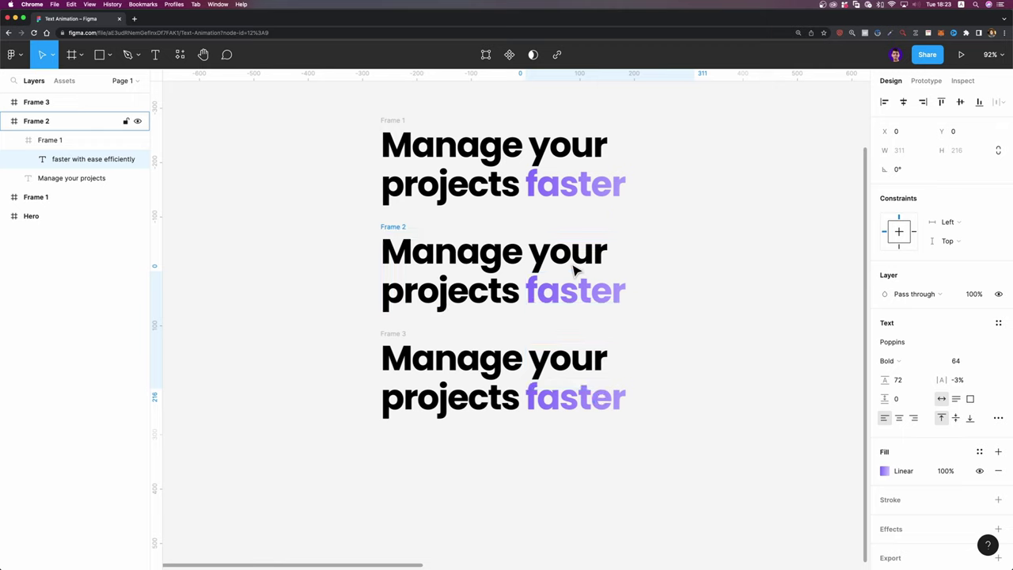
Shift the word list in Frame 2 up so 'with ease' shows
{"action": "left_click_drag", "start_coordinate": [573, 273], "coordinate": [572, 265]}
{"action": "key", "text": "shift+Up"}
{"action": "key", "text": "shift+Up"}
{"action": "key", "text": "shift+Up"}
{"action": "key", "text": "shift+Up"}
{"action": "key", "text": "shift+Up"}
{"action": "key", "text": "shift+Up"}
{"action": "key", "text": "Up"}
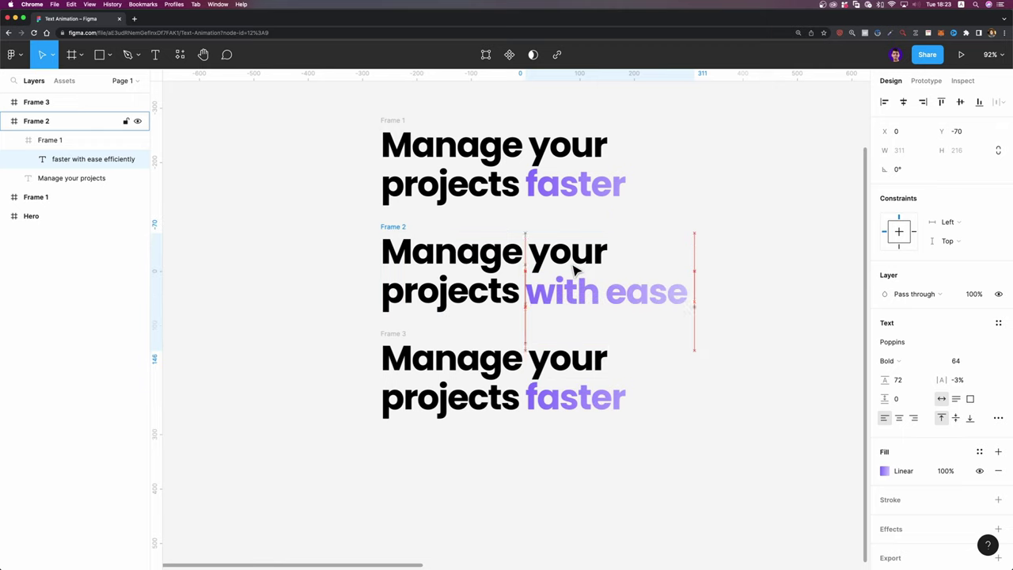
{"action": "key", "text": "Up"}
{"action": "key", "text": "Up"}
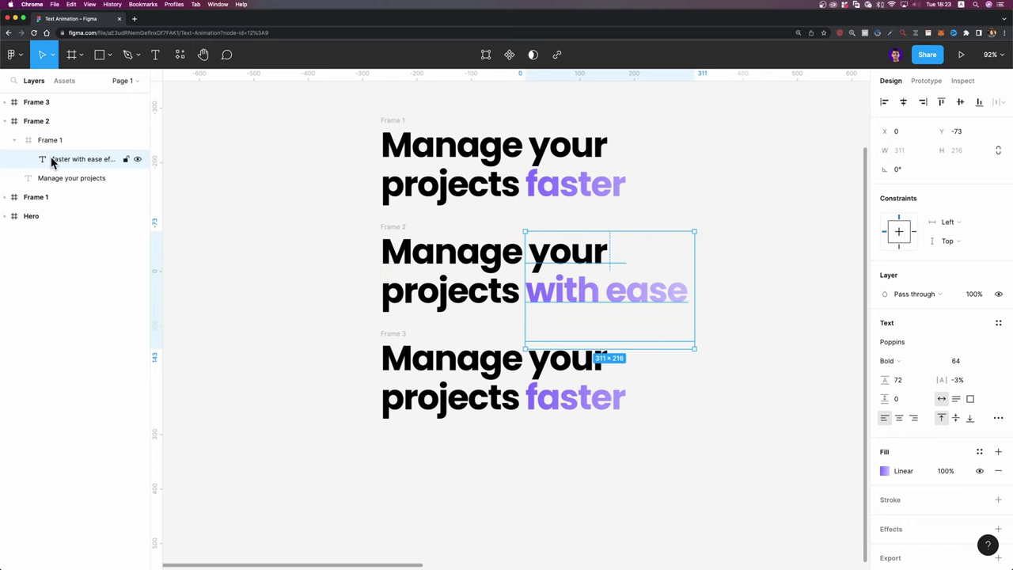
{"action": "left_click_drag", "start_coordinate": [50, 158], "coordinate": [44, 140]}
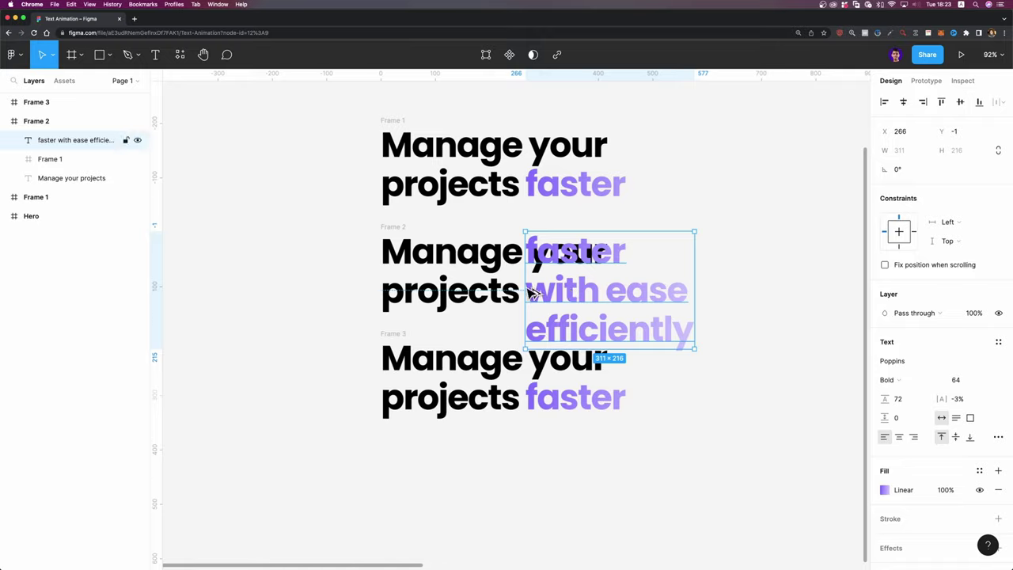
{"action": "scroll", "coordinate": [515, 309], "scroll_direction": "up", "scroll_amount": 5}
{"action": "key", "text": "Down"}
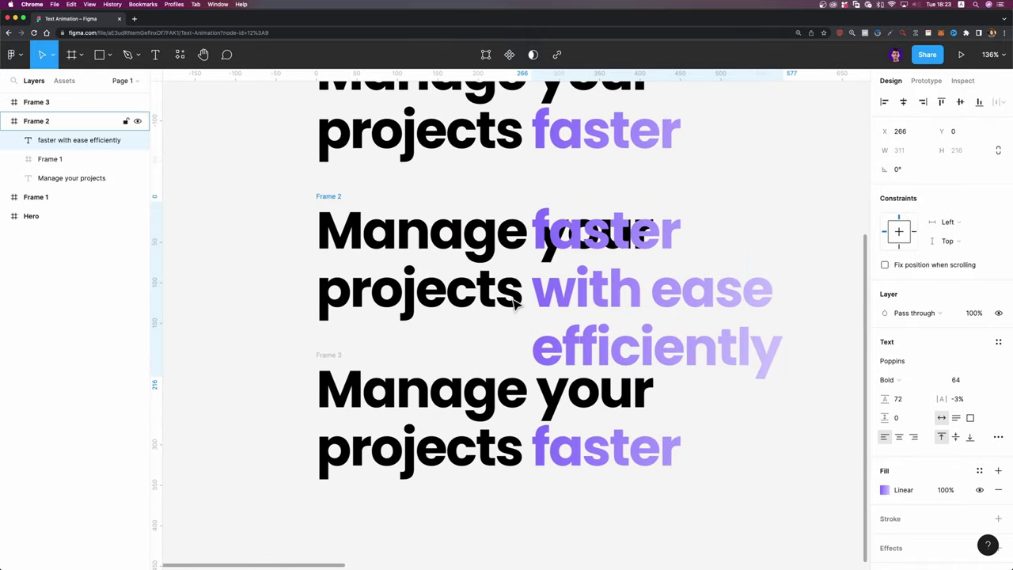
{"action": "left_click_drag", "start_coordinate": [45, 140], "coordinate": [66, 166]}
{"action": "scroll", "coordinate": [661, 431], "scroll_direction": "down", "scroll_amount": 2}
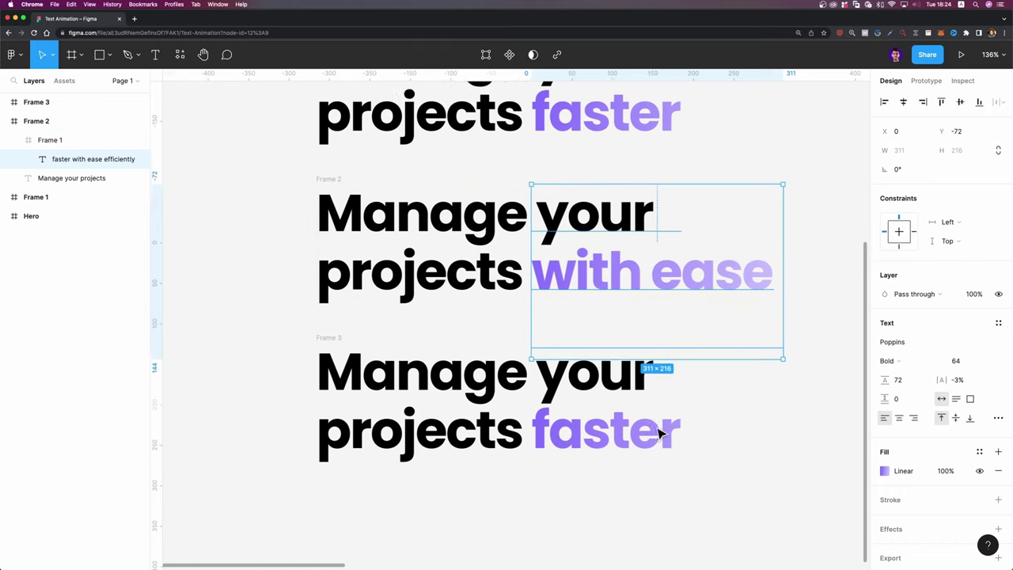
Shift the word list in Frame 3 up so 'efficiently' shows
{"action": "left_click", "coordinate": [608, 409]}
{"action": "left_click", "coordinate": [665, 410]}
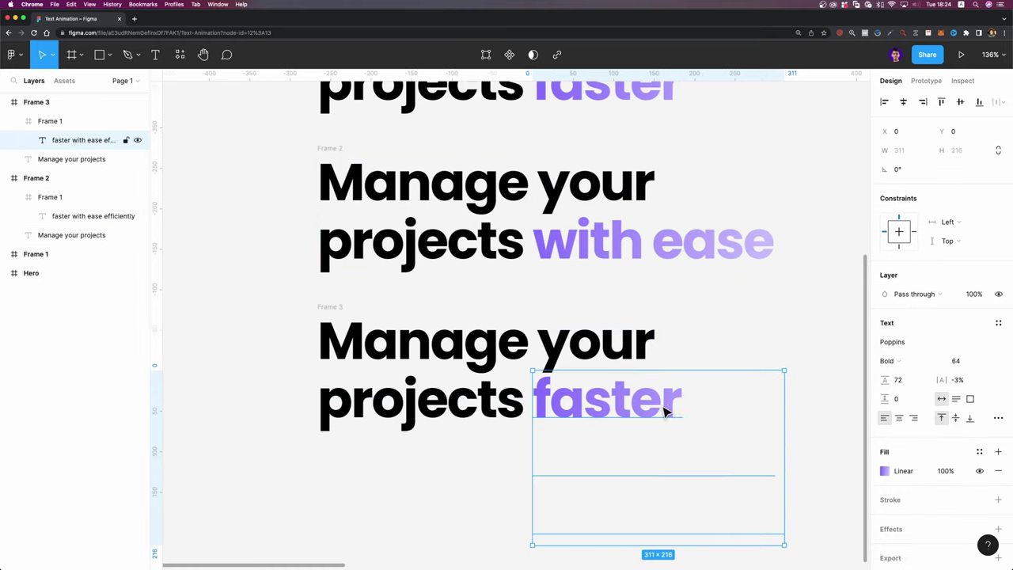
{"action": "key", "text": "shift+Up"}
{"action": "key", "text": "shift+Up"}
{"action": "key", "text": "shift+Up"}
{"action": "key", "text": "shift+Up"}
{"action": "key", "text": "shift+Up"}
{"action": "key", "text": "shift+Up"}
{"action": "key", "text": "shift+Up"}
{"action": "key", "text": "shift+Up"}
{"action": "key", "text": "shift+Up"}
{"action": "key", "text": "shift+Up"}
{"action": "key", "text": "shift+Up"}
{"action": "key", "text": "shift+Up"}
{"action": "key", "text": "shift+Up"}
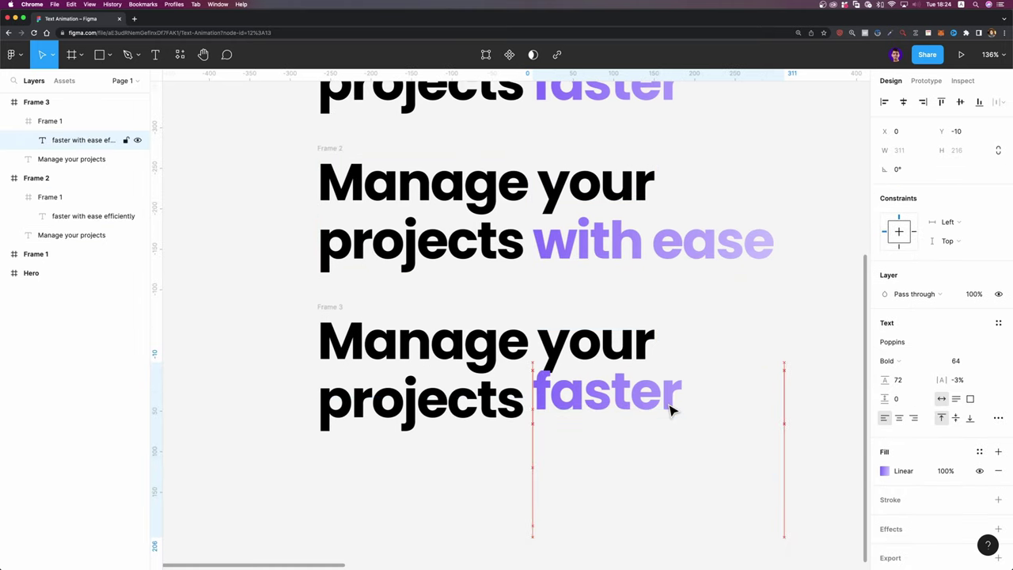
{"action": "key", "text": "shift+Up"}
{"action": "key", "text": "Up"}
{"action": "key", "text": "Up"}
{"action": "key", "text": "Up"}
{"action": "key", "text": "Up"}
{"action": "key", "text": "Up"}
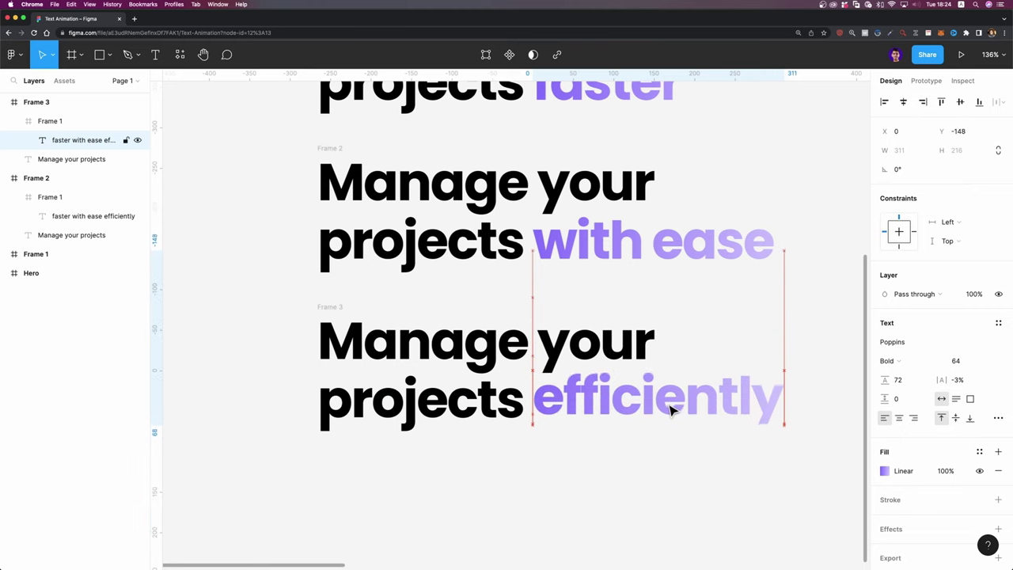
{"action": "left_click", "coordinate": [57, 124]}
{"action": "left_click", "coordinate": [57, 136]}
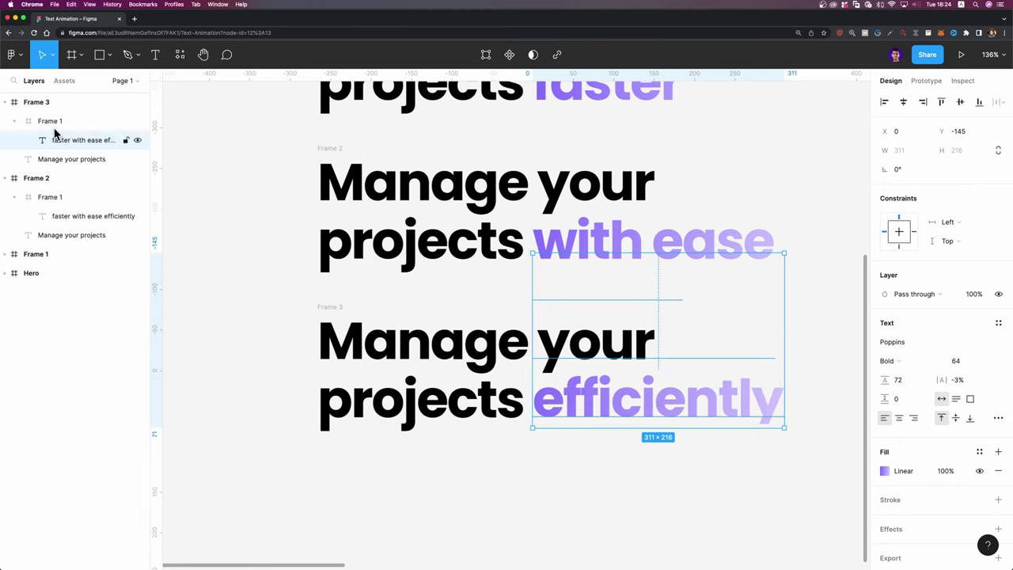
{"action": "left_click_drag", "start_coordinate": [89, 140], "coordinate": [91, 115]}
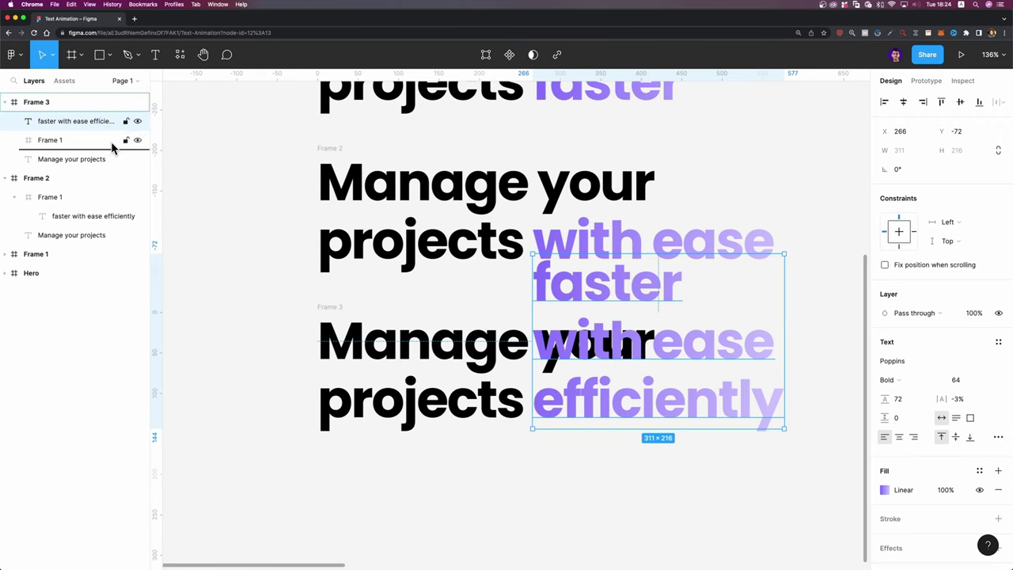
{"action": "left_click_drag", "start_coordinate": [87, 142], "coordinate": [87, 142]}
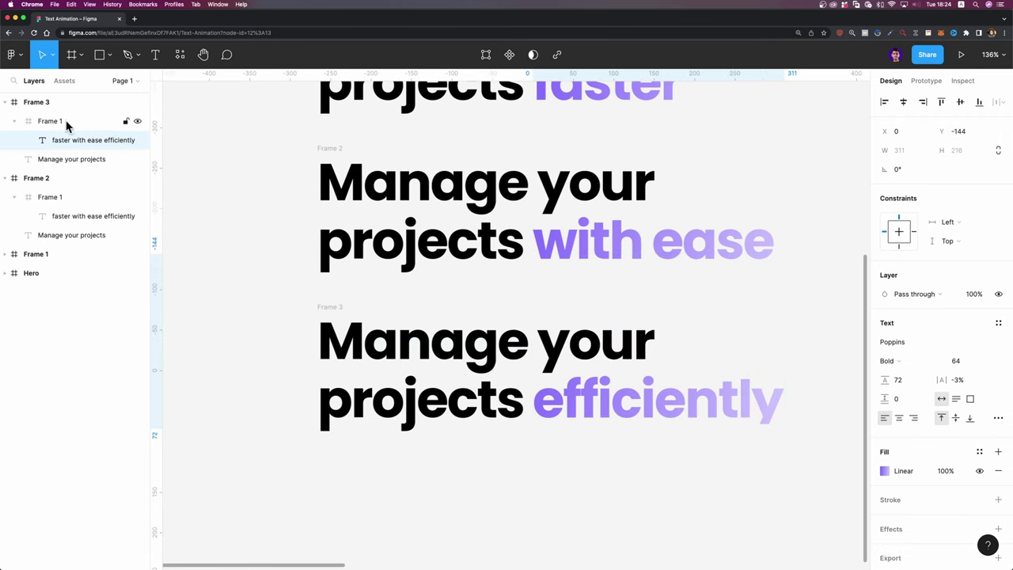
{"action": "left_click", "coordinate": [14, 121]}
{"action": "scroll", "coordinate": [554, 283], "scroll_direction": "down", "scroll_amount": 5}
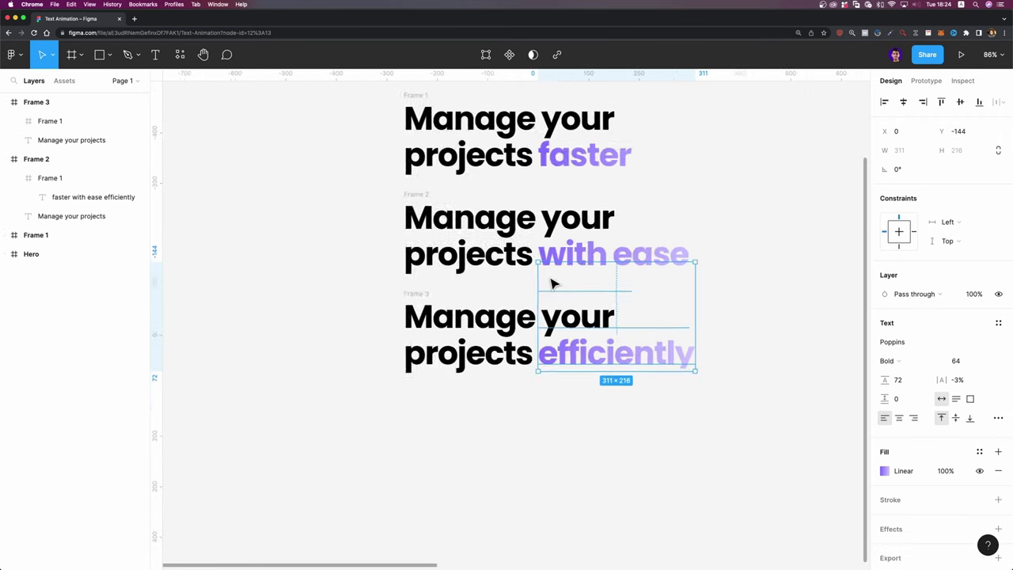
{"action": "left_click", "coordinate": [781, 206]}
Select Frames 1–3 and create a component set with three variants
{"action": "scroll", "coordinate": [784, 201], "scroll_direction": "up", "scroll_amount": 1}
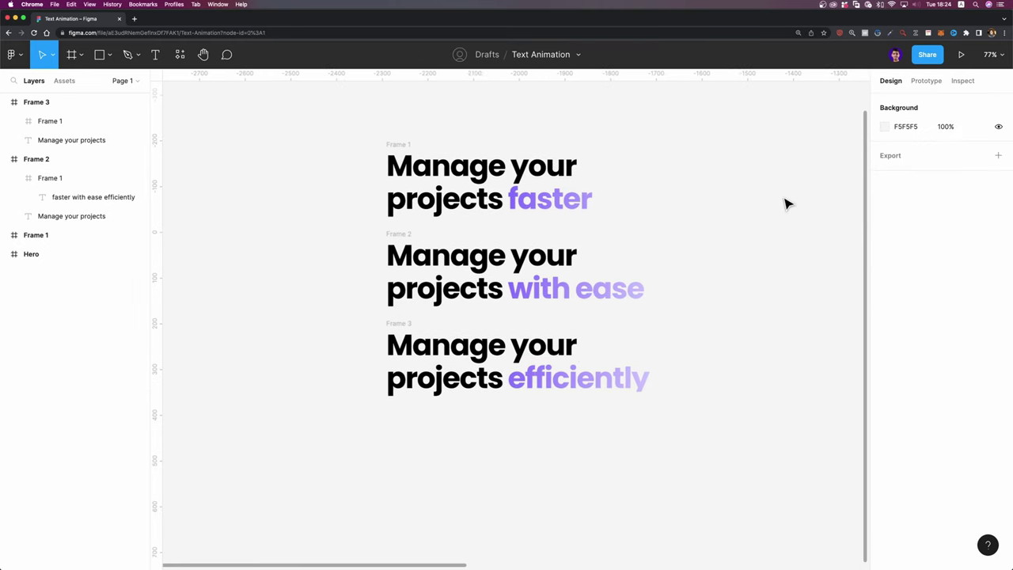
{"action": "left_click_drag", "start_coordinate": [323, 107], "coordinate": [779, 443]}
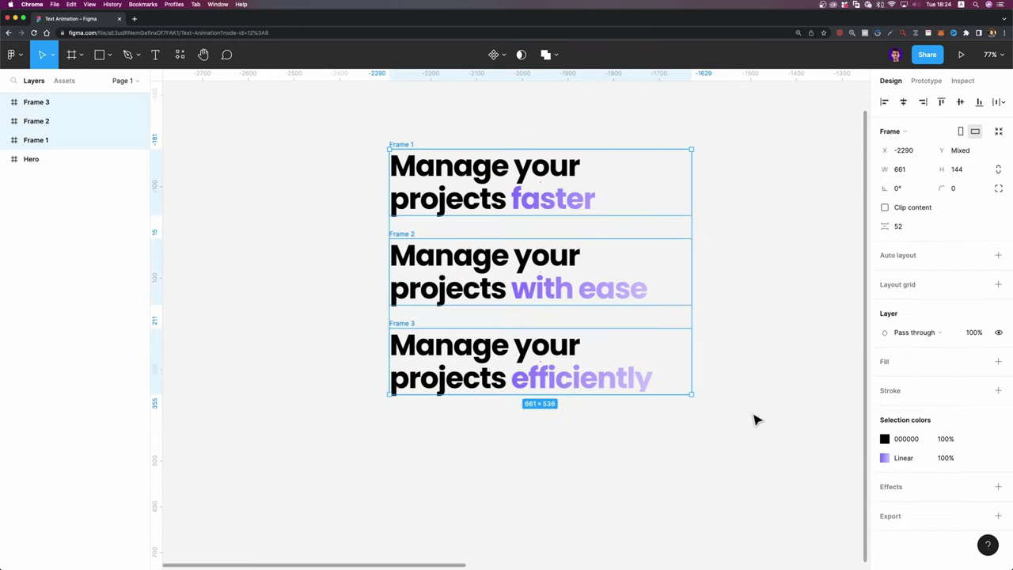
{"action": "left_click", "coordinate": [504, 57]}
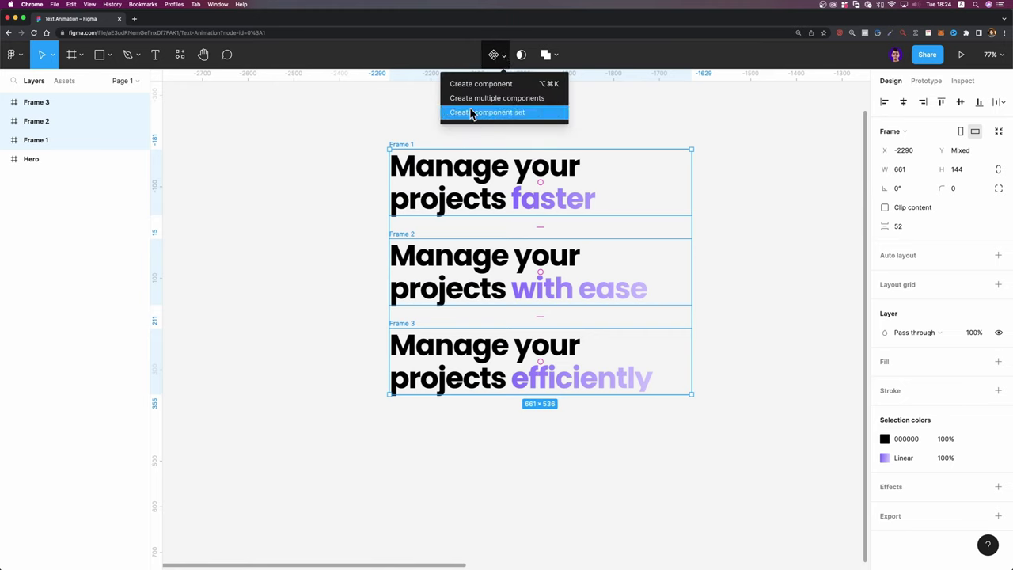
{"action": "left_click", "coordinate": [550, 113]}
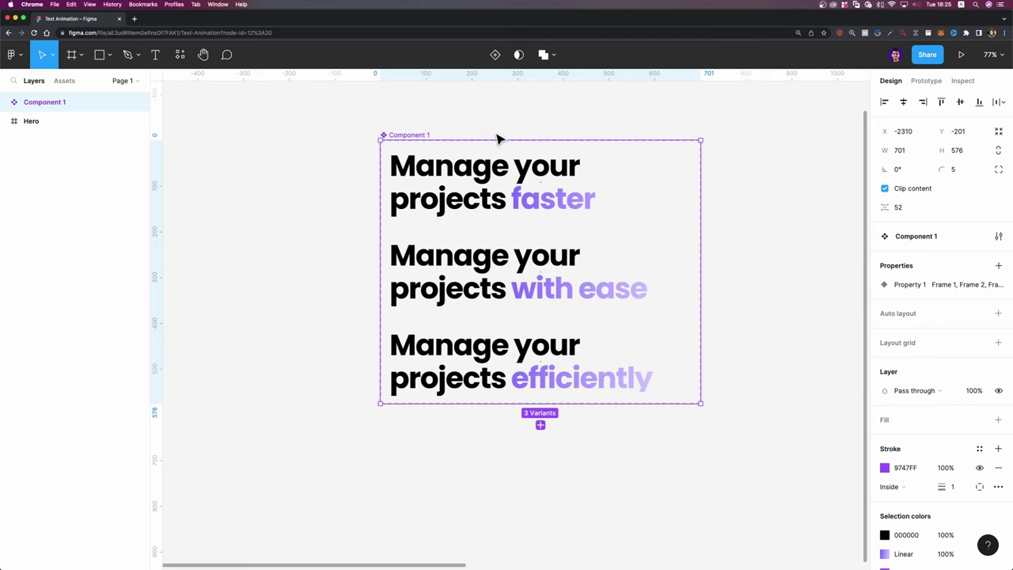
Select the Frame 1 variant and bring up its Prototype panel to begin a connection
{"action": "left_click", "coordinate": [448, 178]}
{"action": "left_click", "coordinate": [454, 269]}
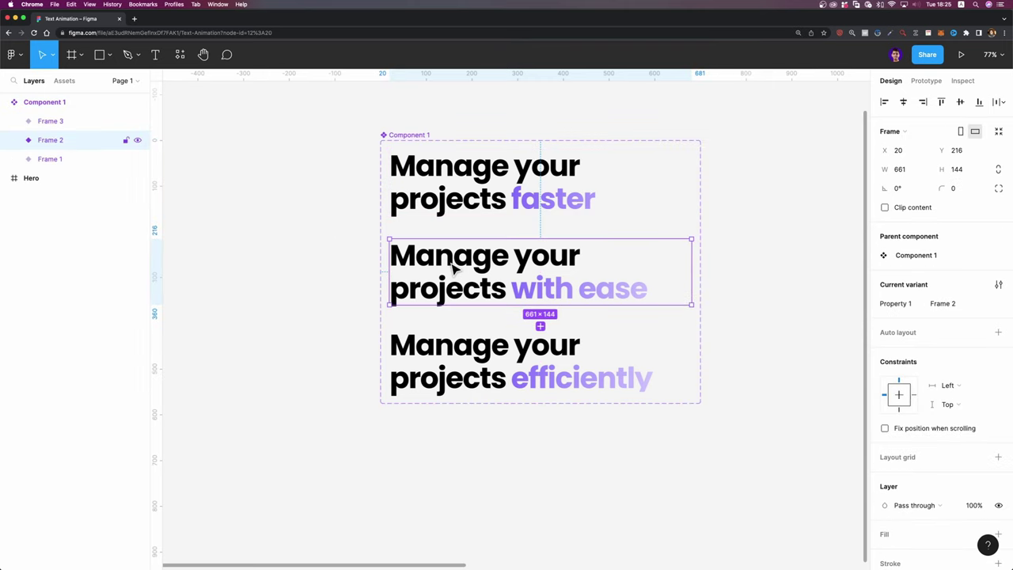
{"action": "left_click", "coordinate": [448, 178]}
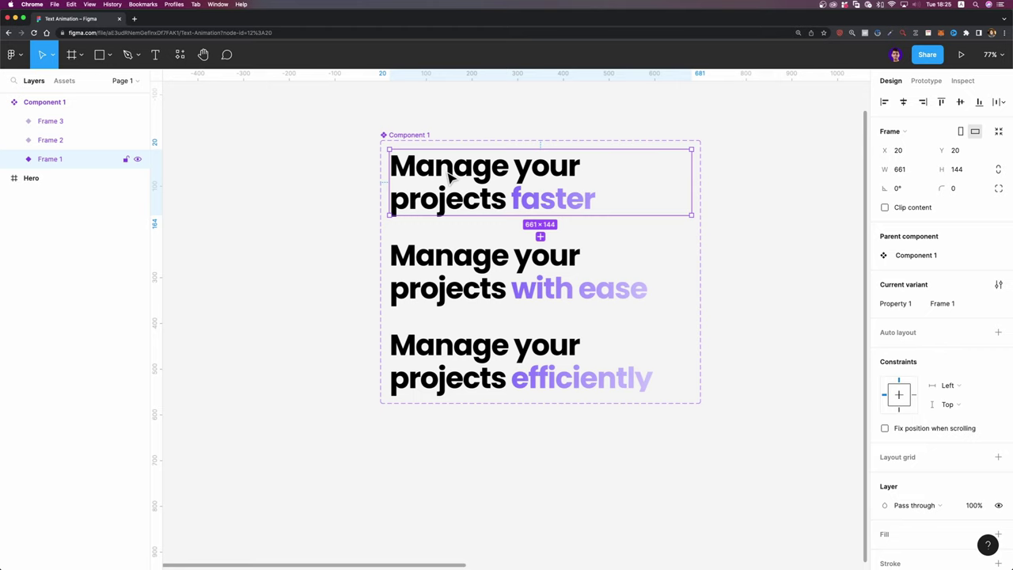
{"action": "left_click", "coordinate": [931, 83]}
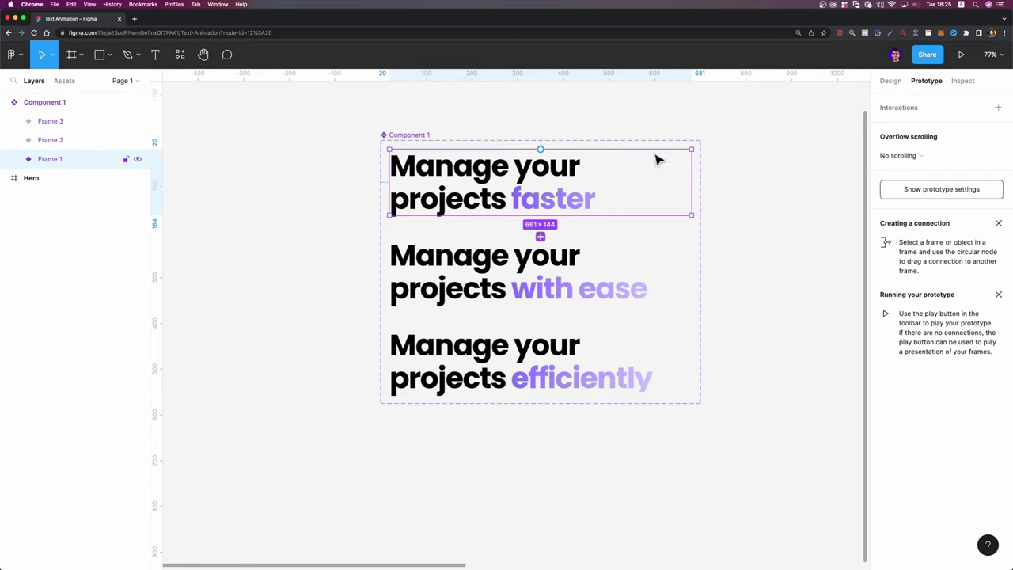
{"action": "mouse_move", "coordinate": [683, 180]}
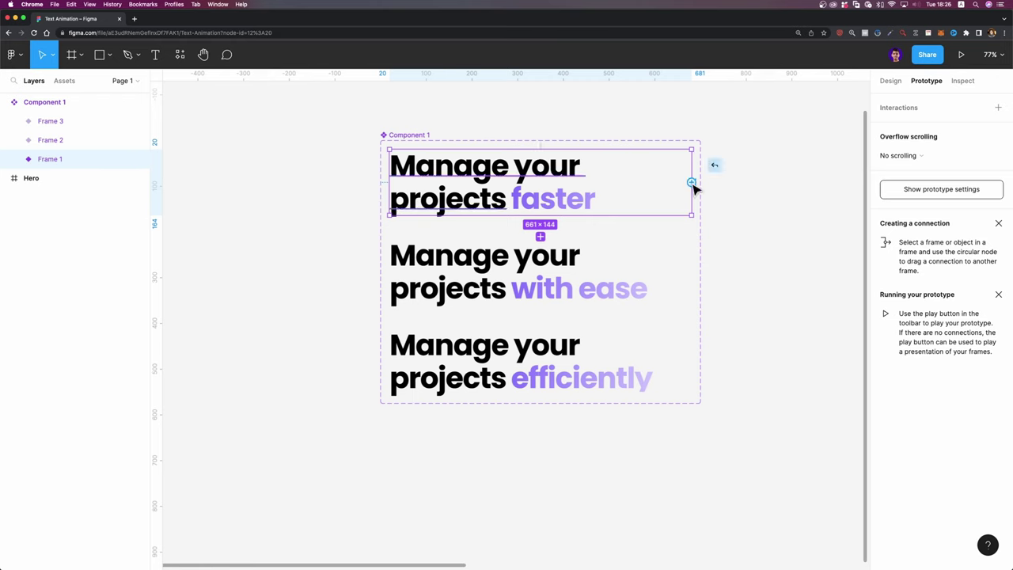
Link the faster variant to the with ease variant with an After delay trigger
{"action": "left_click_drag", "start_coordinate": [692, 184], "coordinate": [550, 254]}
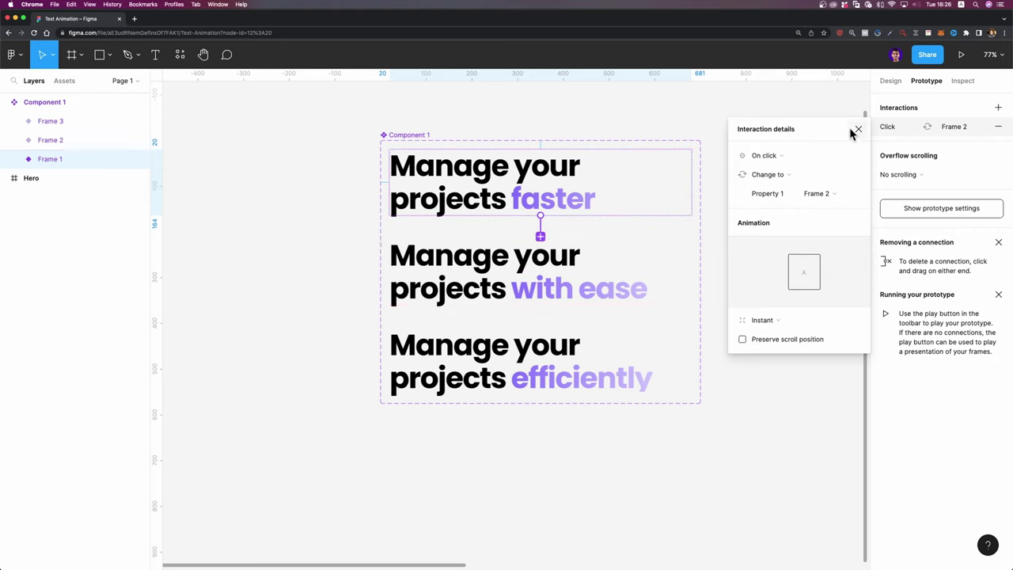
{"action": "left_click", "coordinate": [782, 158]}
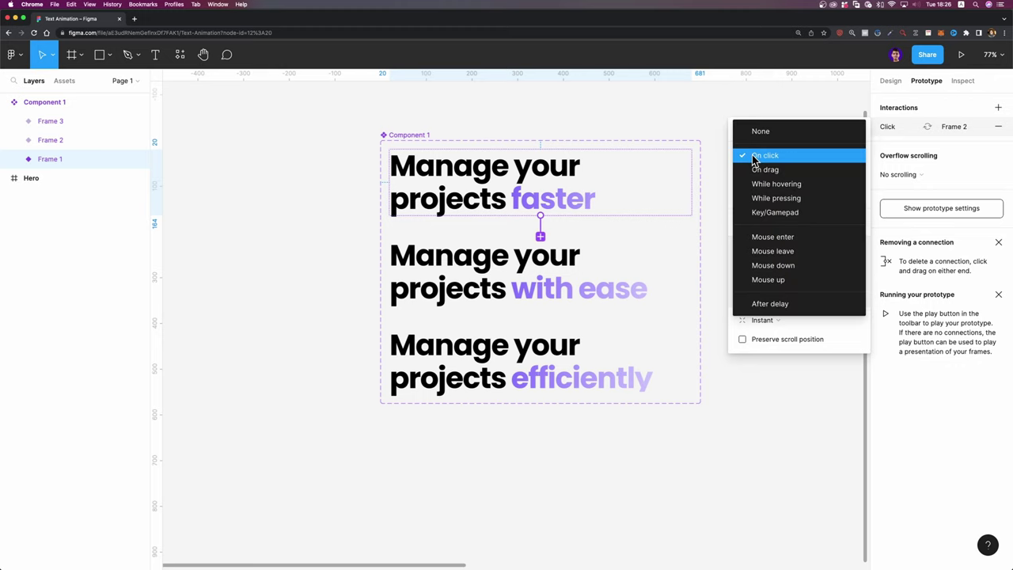
{"action": "left_click", "coordinate": [768, 305]}
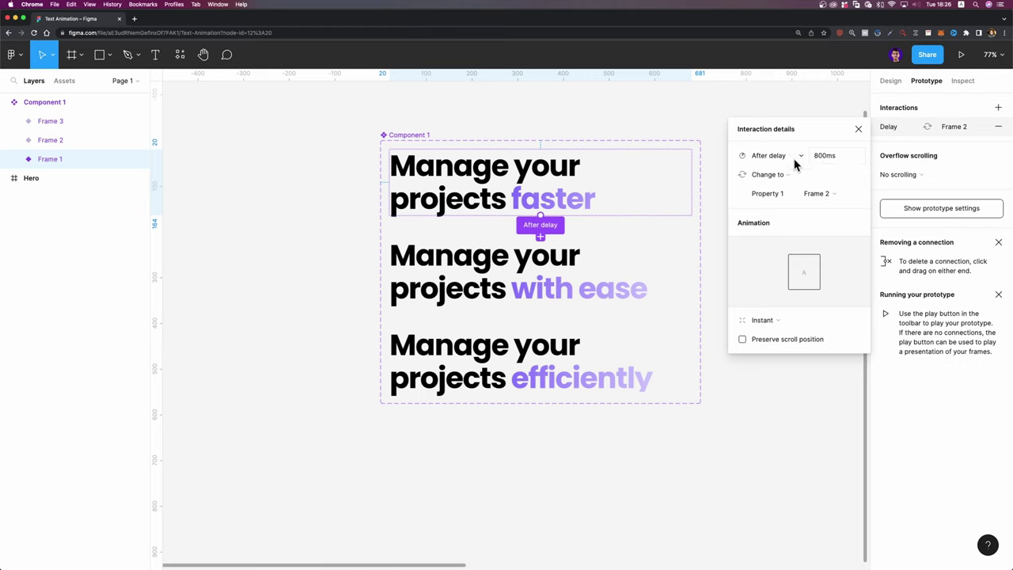
Set the transition to Smart animate with Ease in and out back over 600ms
{"action": "left_click", "coordinate": [768, 321]}
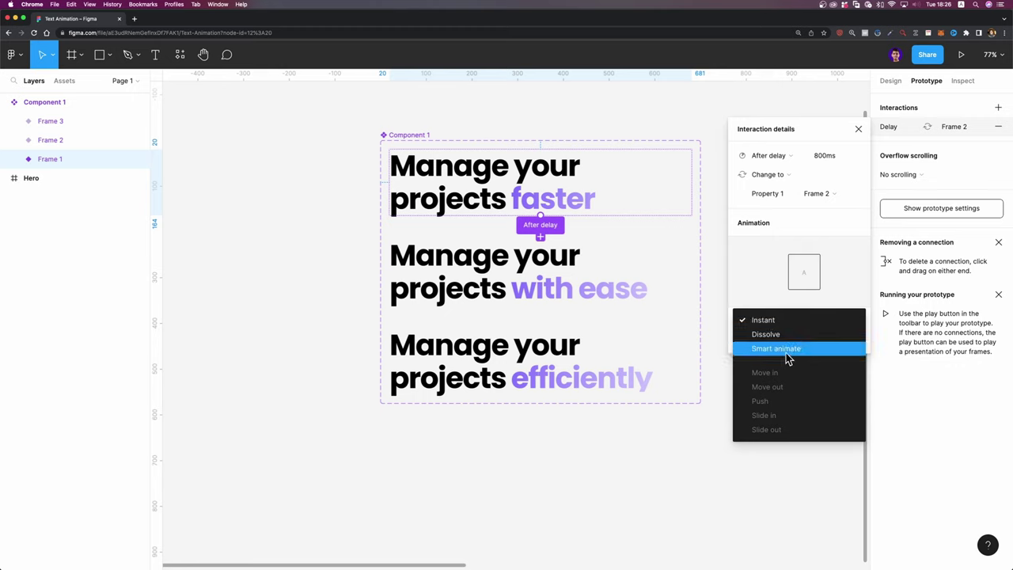
{"action": "left_click", "coordinate": [786, 353]}
{"action": "left_click", "coordinate": [765, 338]}
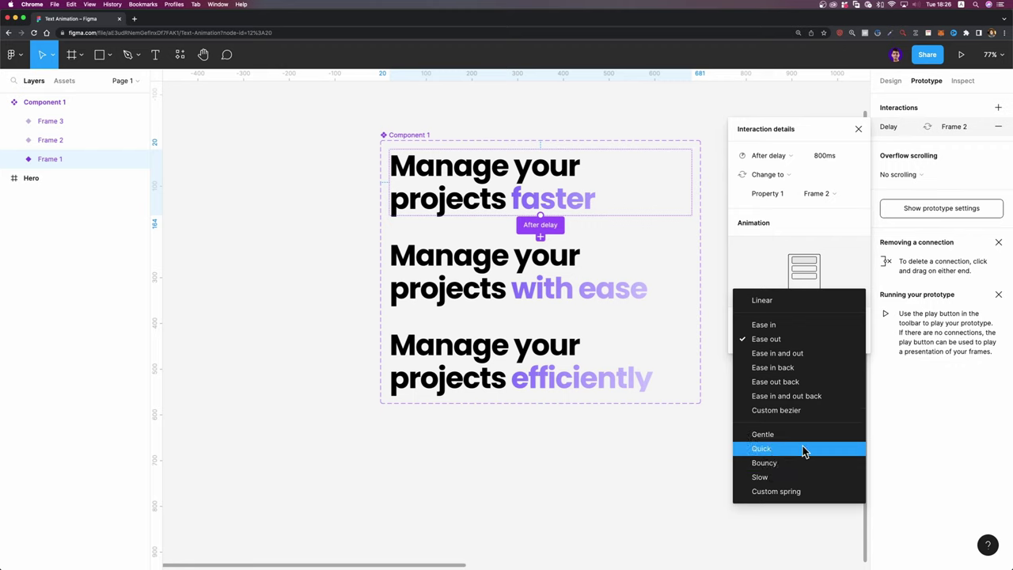
{"action": "left_click", "coordinate": [797, 401]}
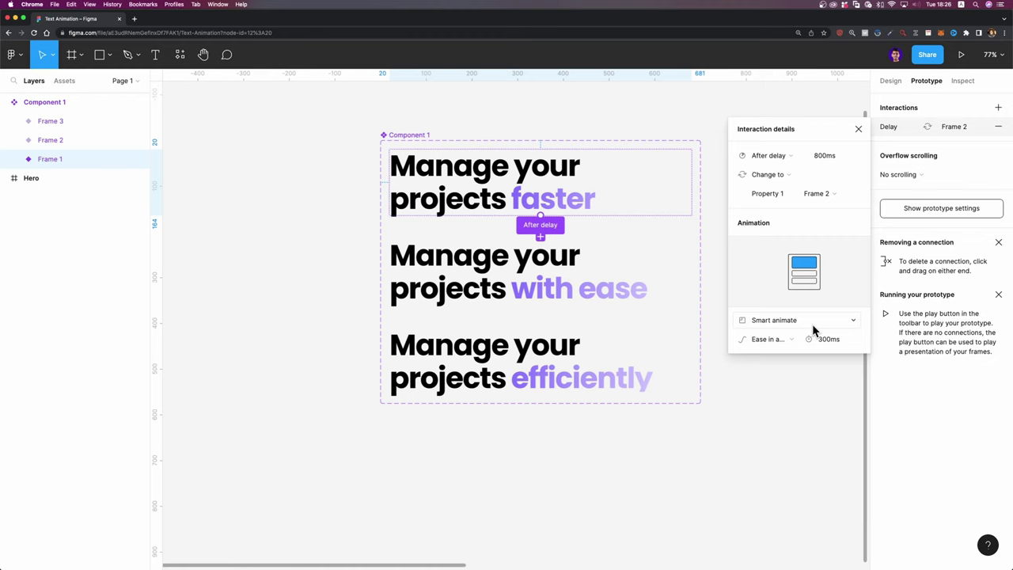
{"action": "left_click", "coordinate": [829, 339]}
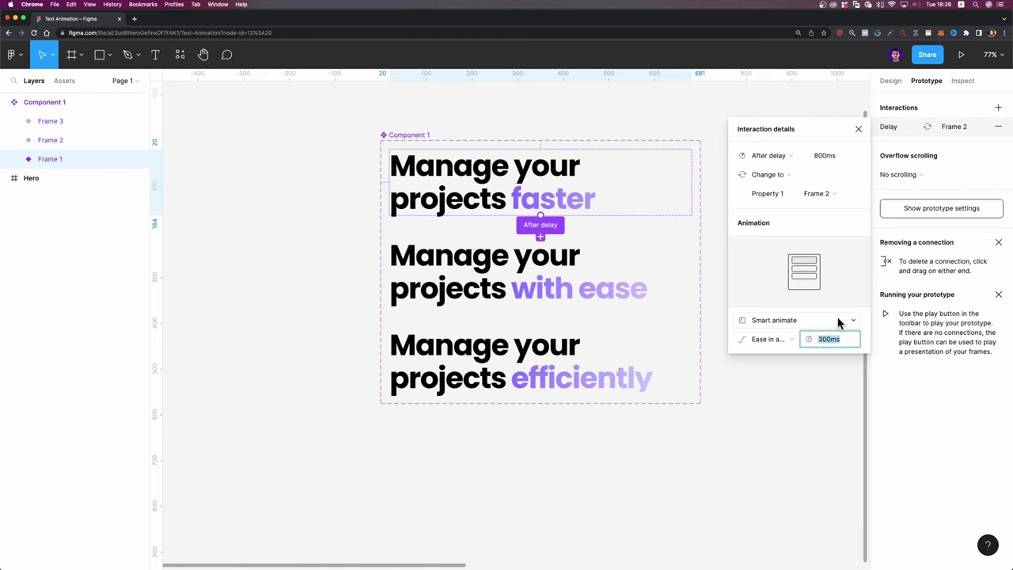
{"action": "key", "text": "BackSpace"}
{"action": "key", "text": "Return"}
{"action": "left_click", "coordinate": [538, 269]}
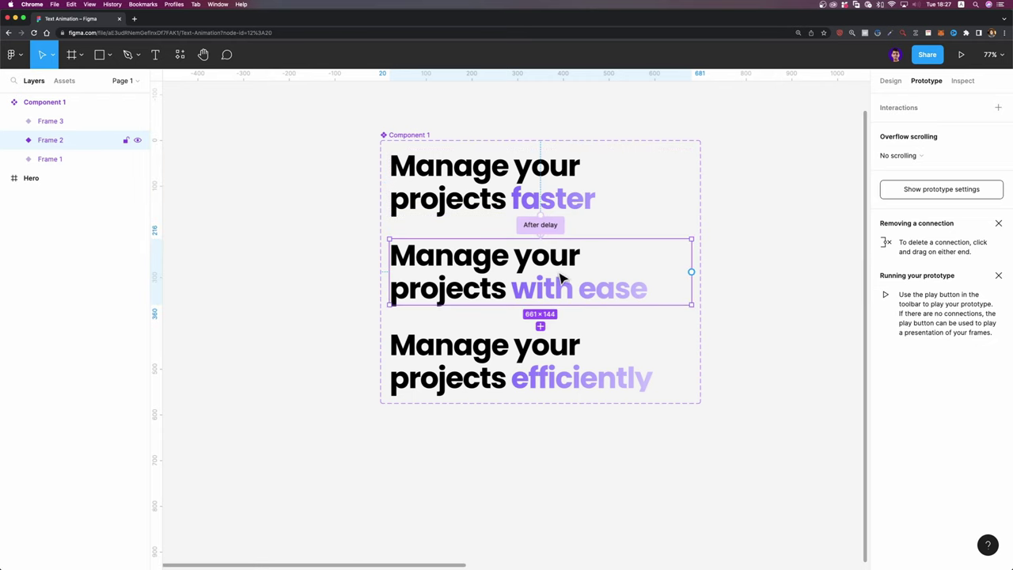
Link the with ease variant to the efficiently variant with an After delay trigger
{"action": "left_click_drag", "start_coordinate": [691, 272], "coordinate": [546, 337]}
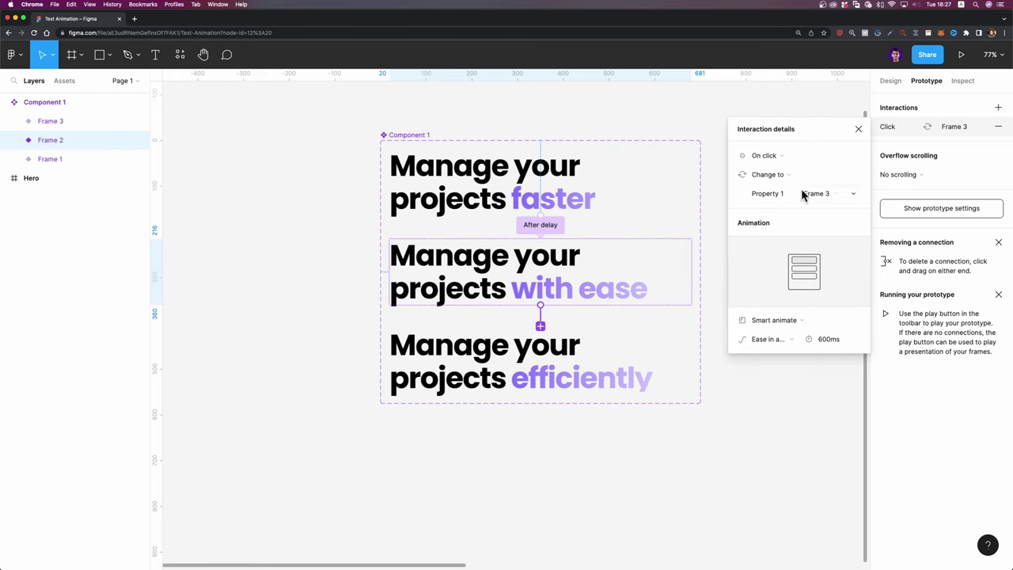
{"action": "left_click", "coordinate": [774, 156]}
{"action": "left_click", "coordinate": [772, 303]}
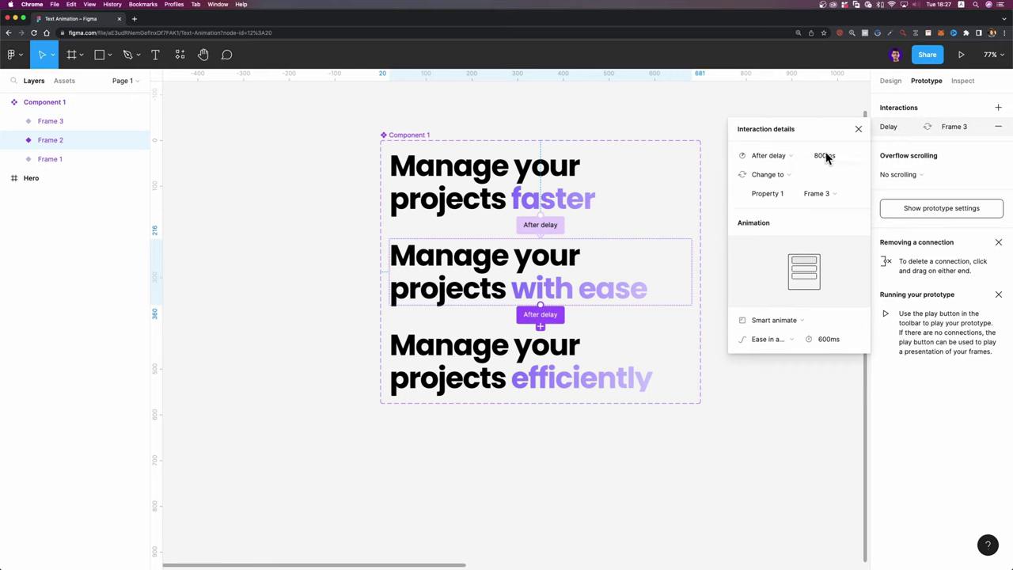
{"action": "left_click", "coordinate": [527, 361]}
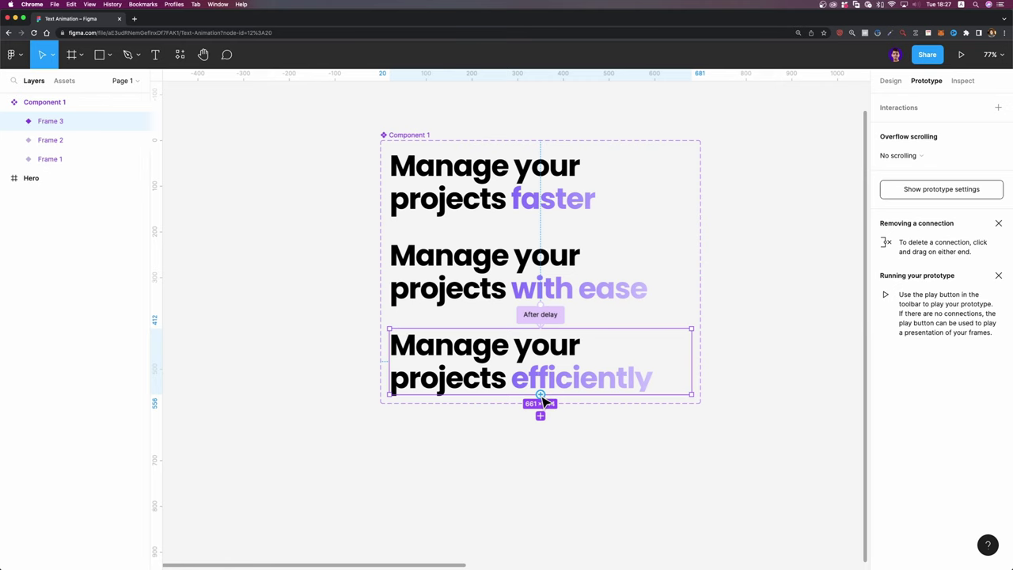
Link the efficiently variant back to faster with an After delay trigger
{"action": "left_click_drag", "start_coordinate": [543, 402], "coordinate": [422, 158]}
{"action": "left_click", "coordinate": [785, 157]}
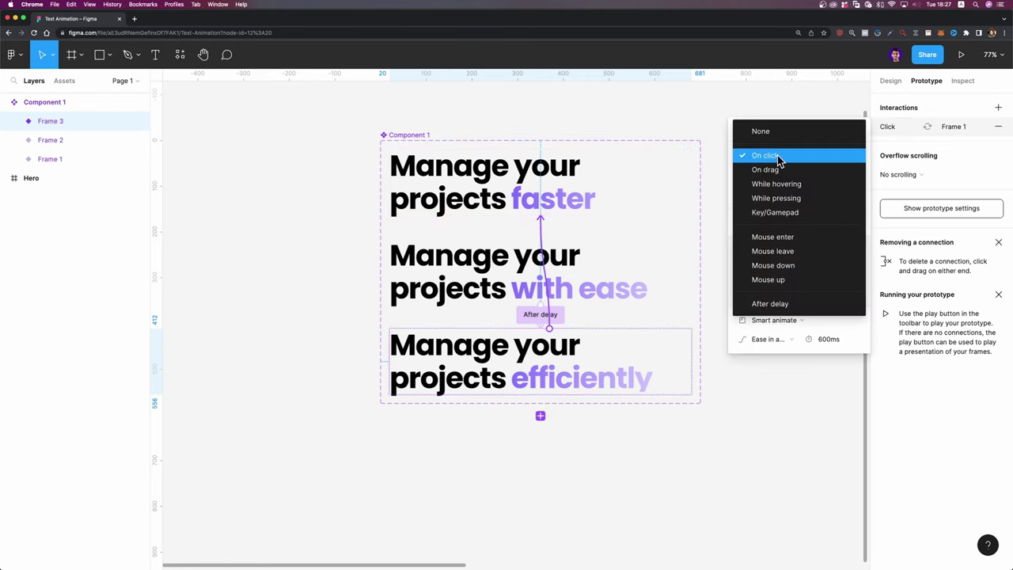
{"action": "left_click", "coordinate": [776, 305]}
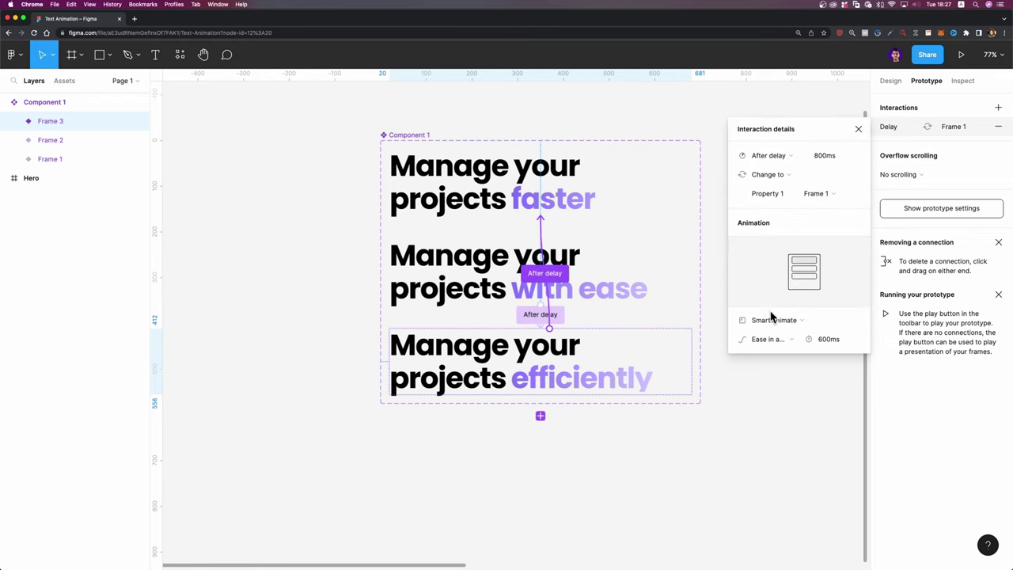
{"action": "left_click", "coordinate": [858, 128]}
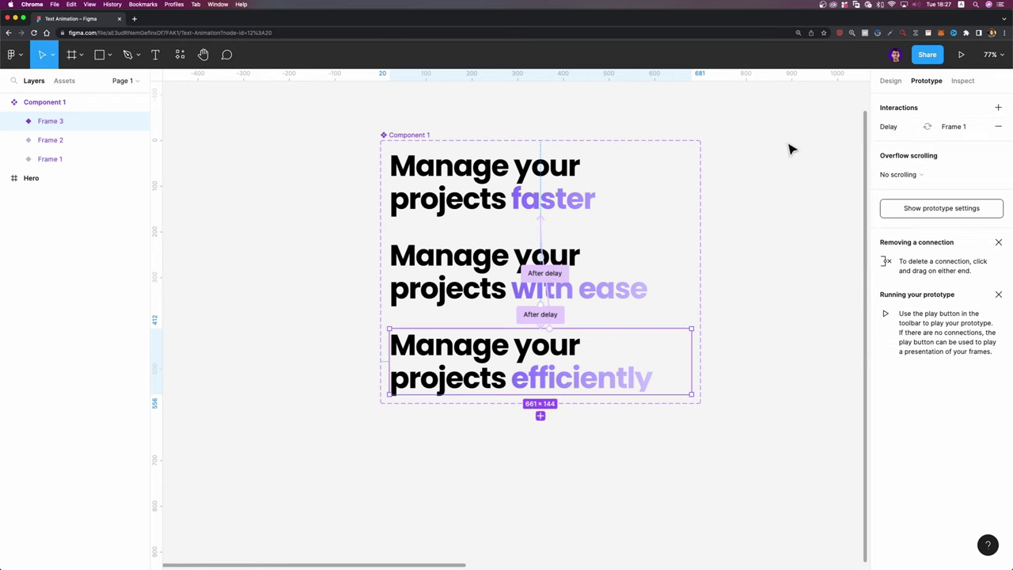
Drag Component 1 from Local components into the Hero frame above the description text
{"action": "scroll", "coordinate": [719, 282], "scroll_direction": "down", "scroll_amount": 3}
{"action": "scroll", "coordinate": [720, 283], "scroll_direction": "right", "scroll_amount": 5}
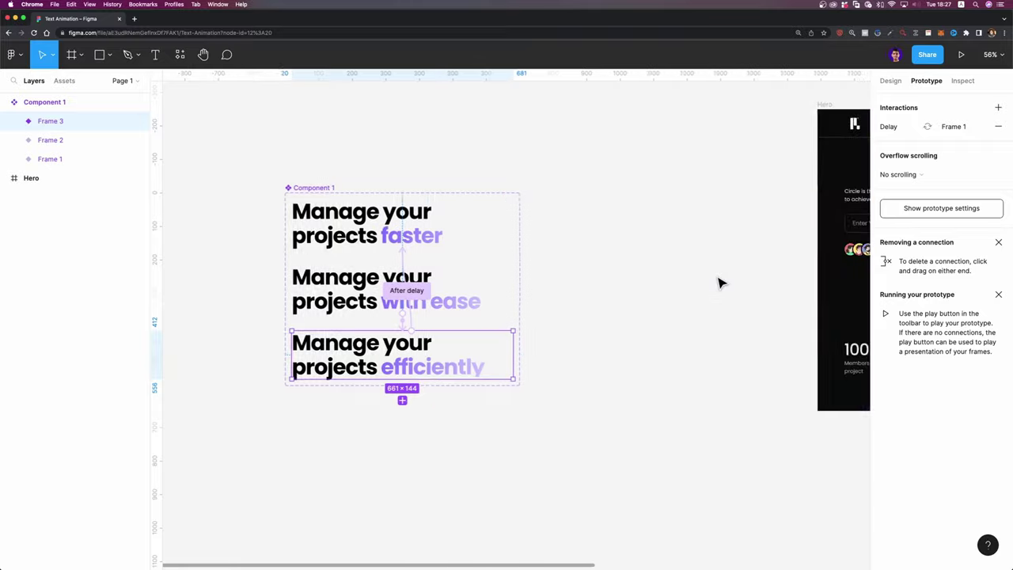
{"action": "scroll", "coordinate": [718, 283], "scroll_direction": "right", "scroll_amount": 10}
{"action": "scroll", "coordinate": [593, 233], "scroll_direction": "up", "scroll_amount": 3}
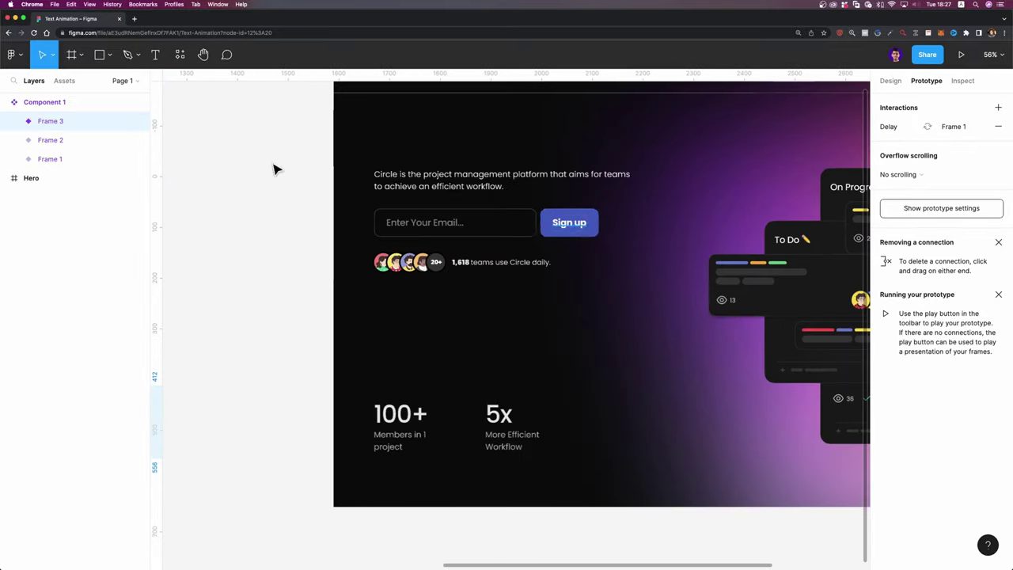
{"action": "left_click", "coordinate": [63, 80]}
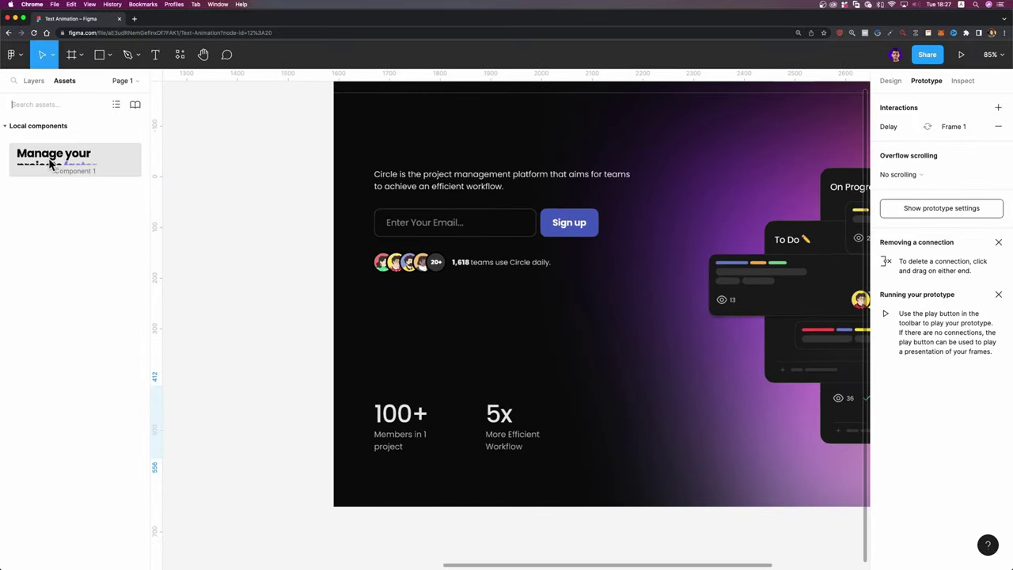
{"action": "left_click_drag", "start_coordinate": [50, 163], "coordinate": [404, 211]}
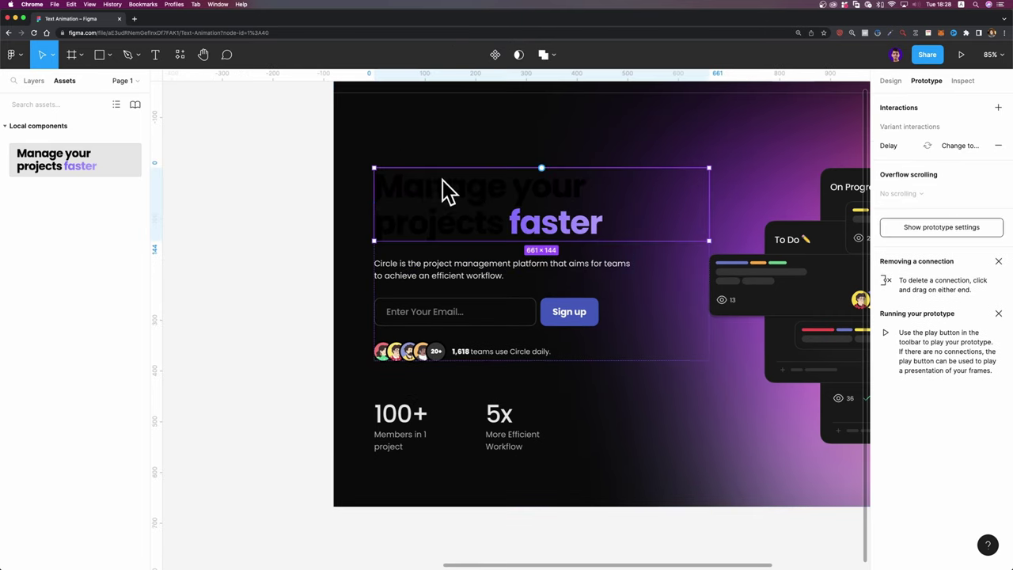
Change the heading's selection colour from 000000 to white FFFFFF
{"action": "left_click", "coordinate": [906, 81]}
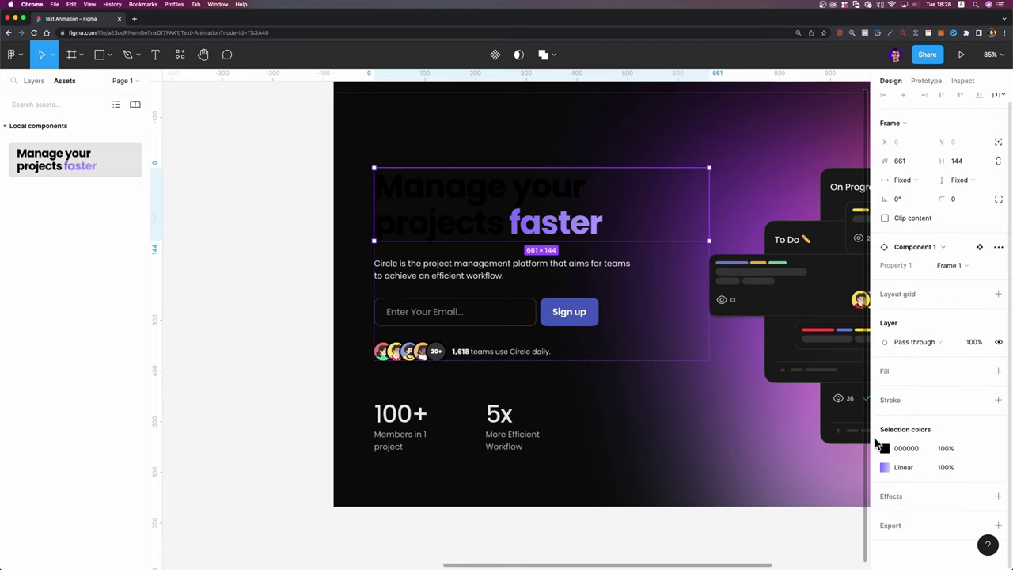
{"action": "left_click", "coordinate": [884, 448]}
{"action": "left_click_drag", "start_coordinate": [822, 374], "coordinate": [708, 254]}
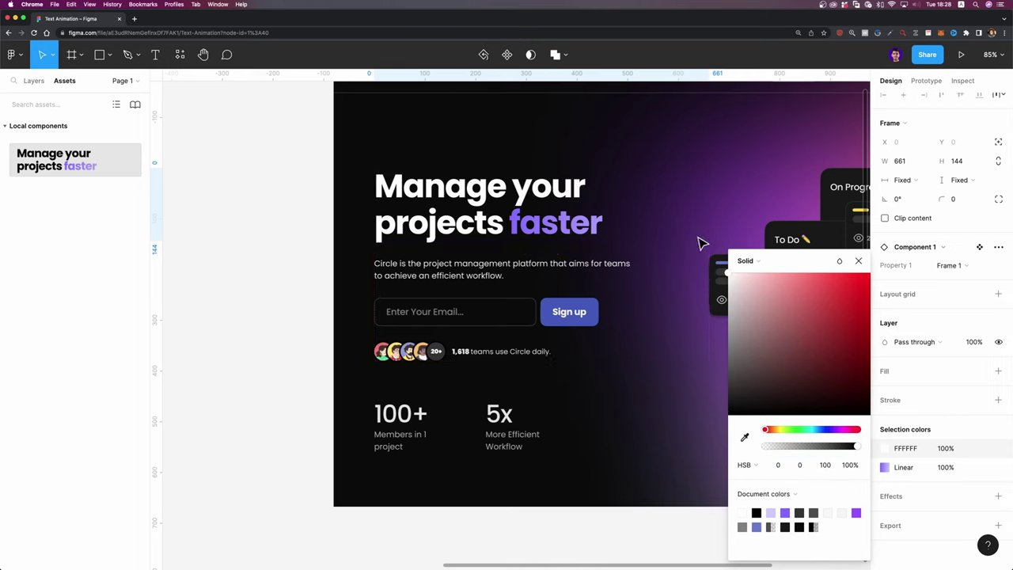
{"action": "left_click", "coordinate": [858, 260]}
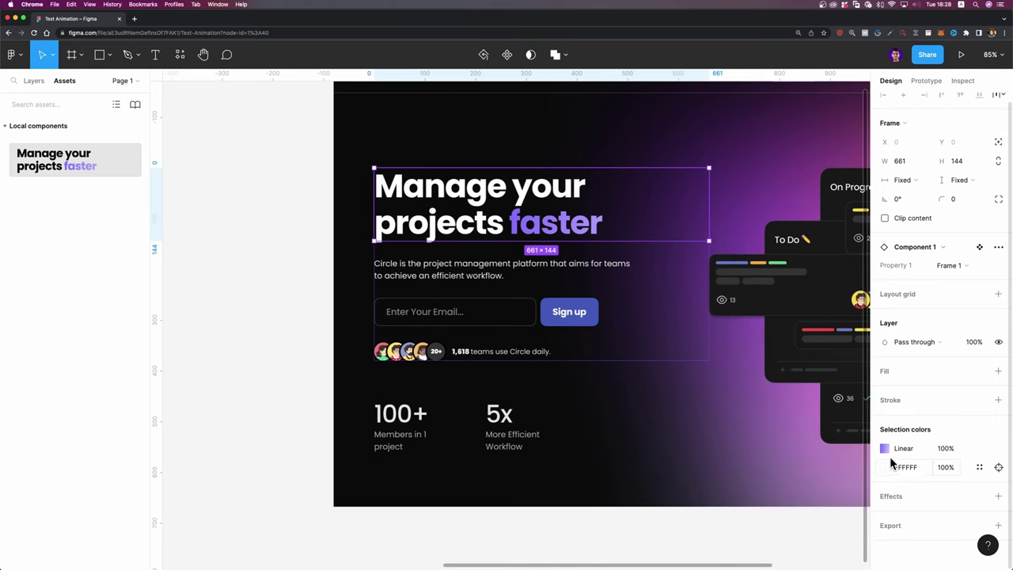
Shift the gradient word's left colour stop from purple to pink, hue 324
{"action": "left_click", "coordinate": [885, 448]}
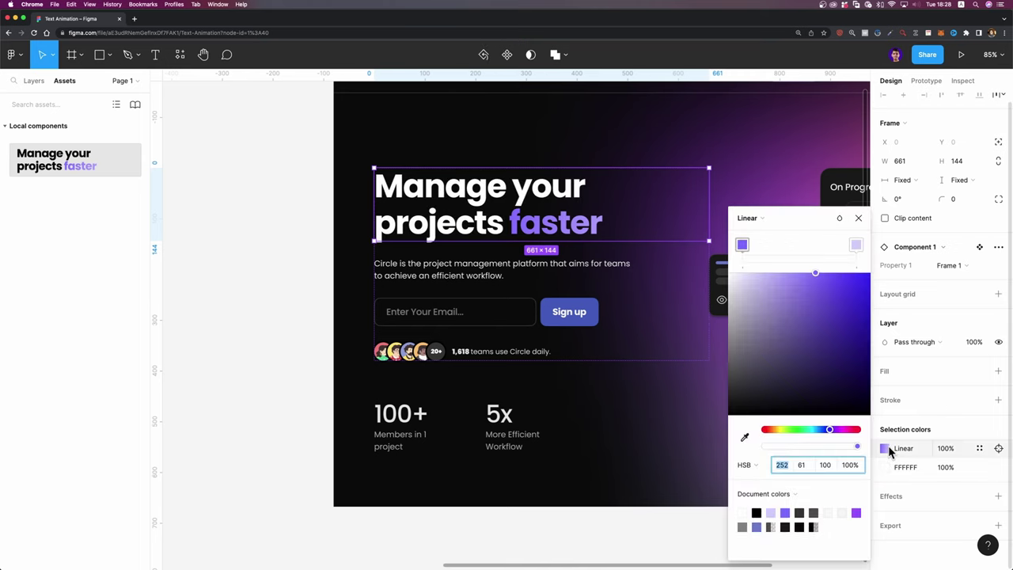
{"action": "left_click", "coordinate": [742, 245]}
{"action": "left_click", "coordinate": [840, 429]}
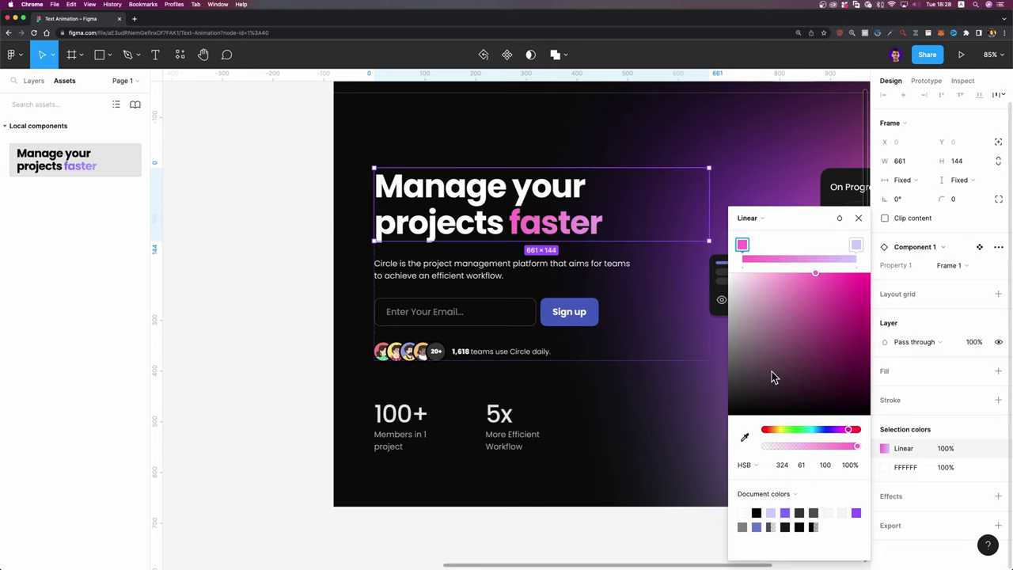
{"action": "left_click", "coordinate": [856, 245]}
{"action": "left_click", "coordinate": [306, 271]}
Zoom out to show the whole Hero frame and select it
{"action": "scroll", "coordinate": [306, 271], "scroll_direction": "down", "scroll_amount": 3}
{"action": "scroll", "coordinate": [306, 272], "scroll_direction": "down", "scroll_amount": 2}
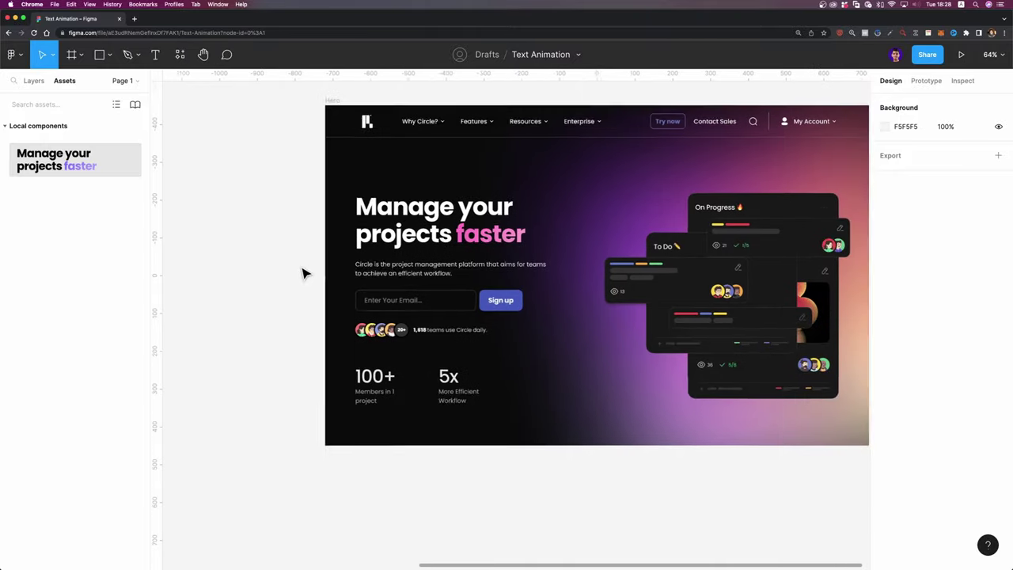
{"action": "scroll", "coordinate": [306, 271], "scroll_direction": "up", "scroll_amount": 1}
{"action": "left_click", "coordinate": [287, 140]}
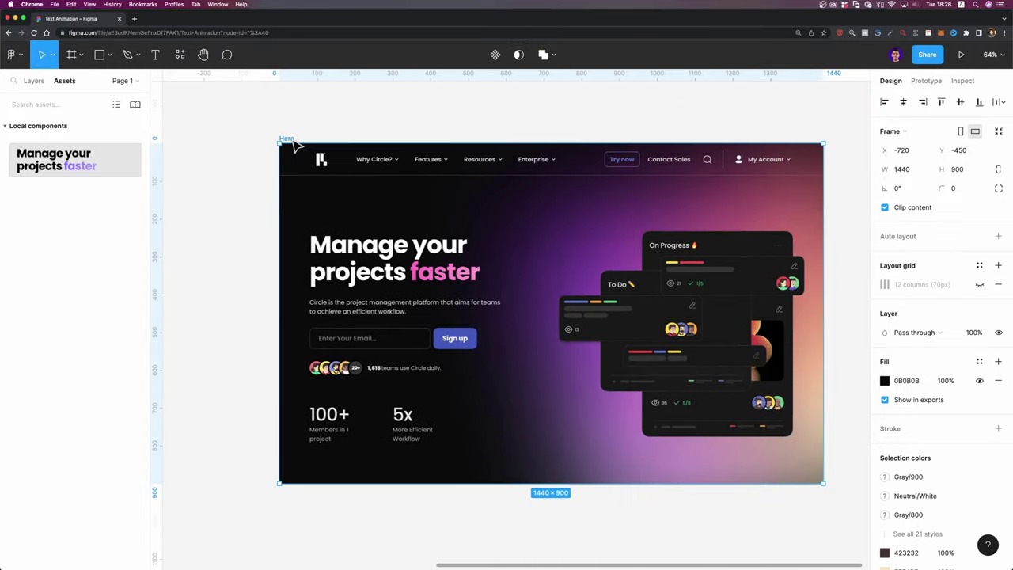
Present the selected Hero frame as a prototype in a new browser tab
{"action": "left_click", "coordinate": [960, 56]}
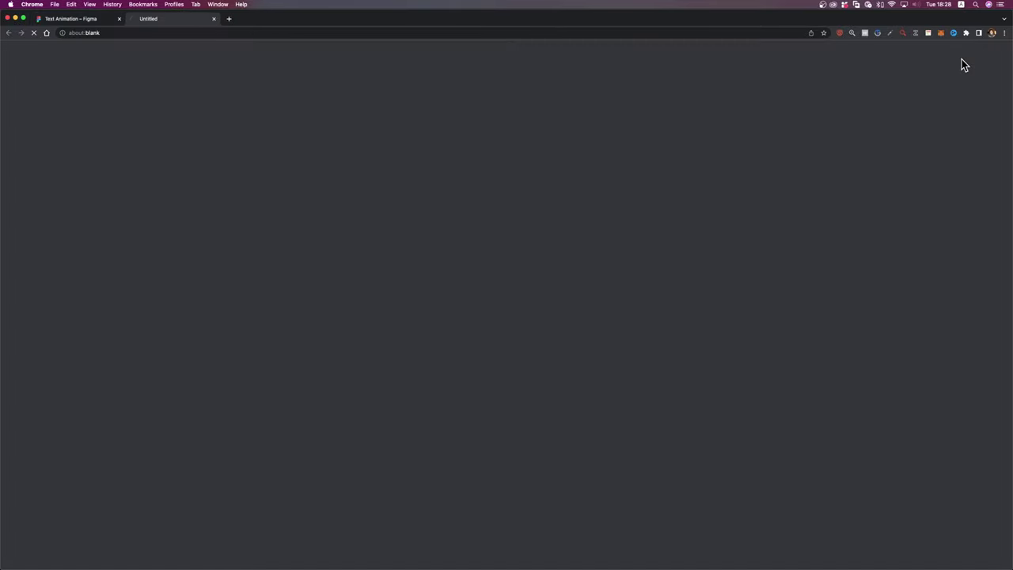